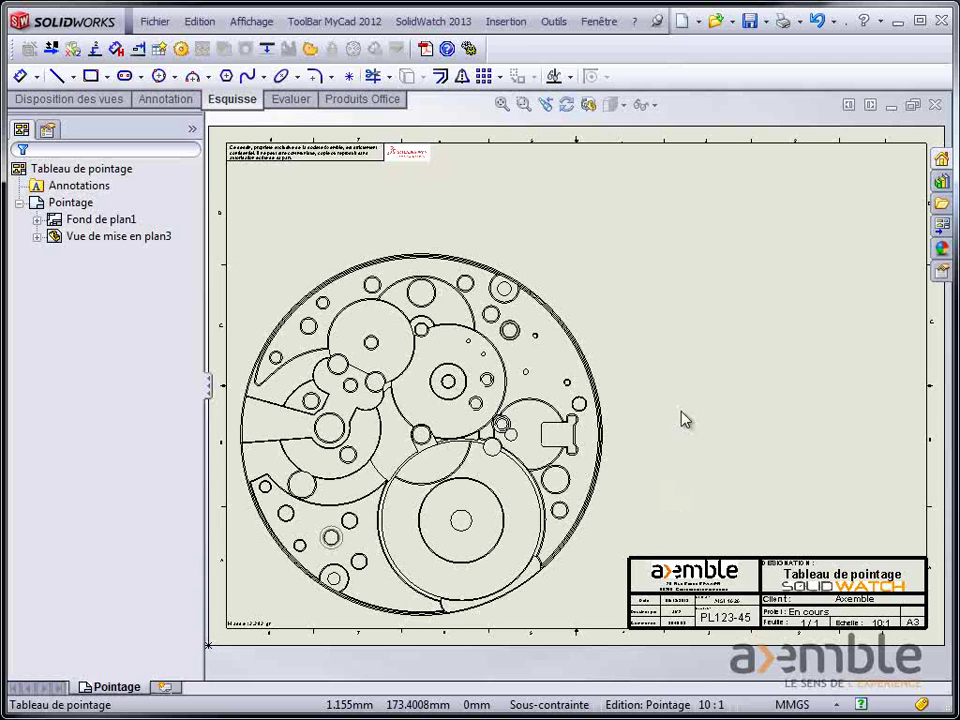
# Start a hole coordinate table using the plain Table favorite rather than Table support
pyautogui.click(161, 51)
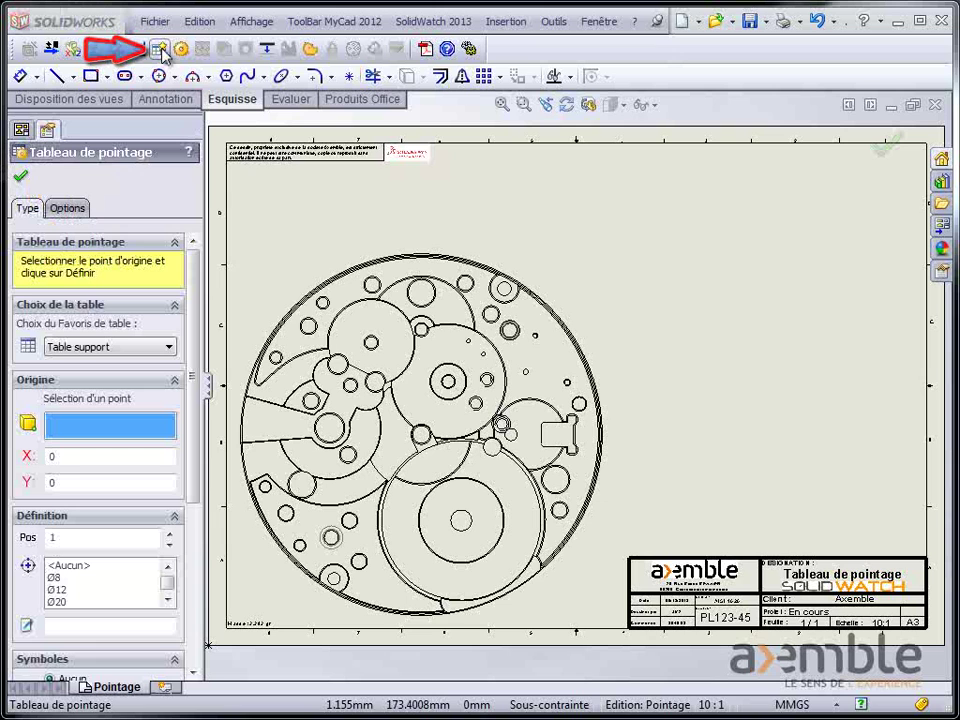
pyautogui.click(124, 345)
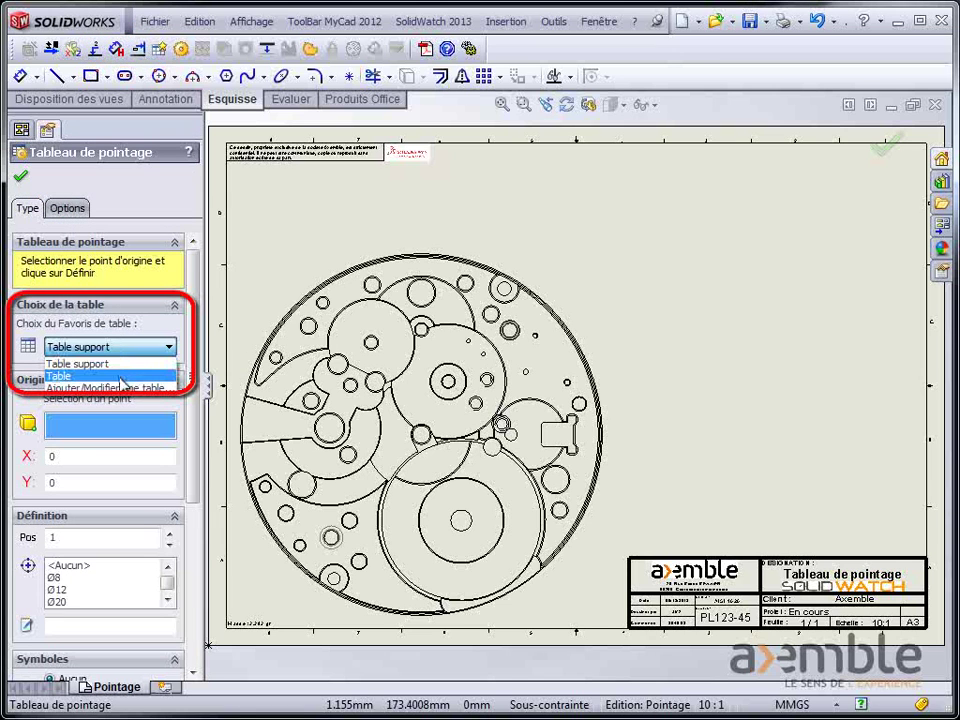
pyautogui.click(119, 376)
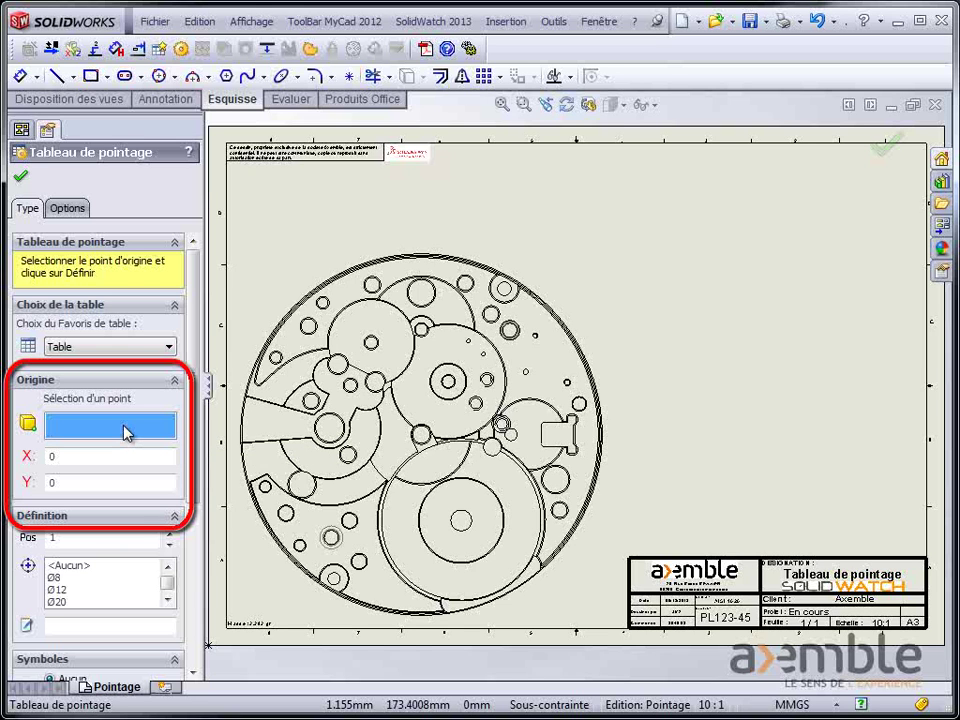
# Pick the small circle near the plate centre as the table's origin arc
pyautogui.click(428, 442)
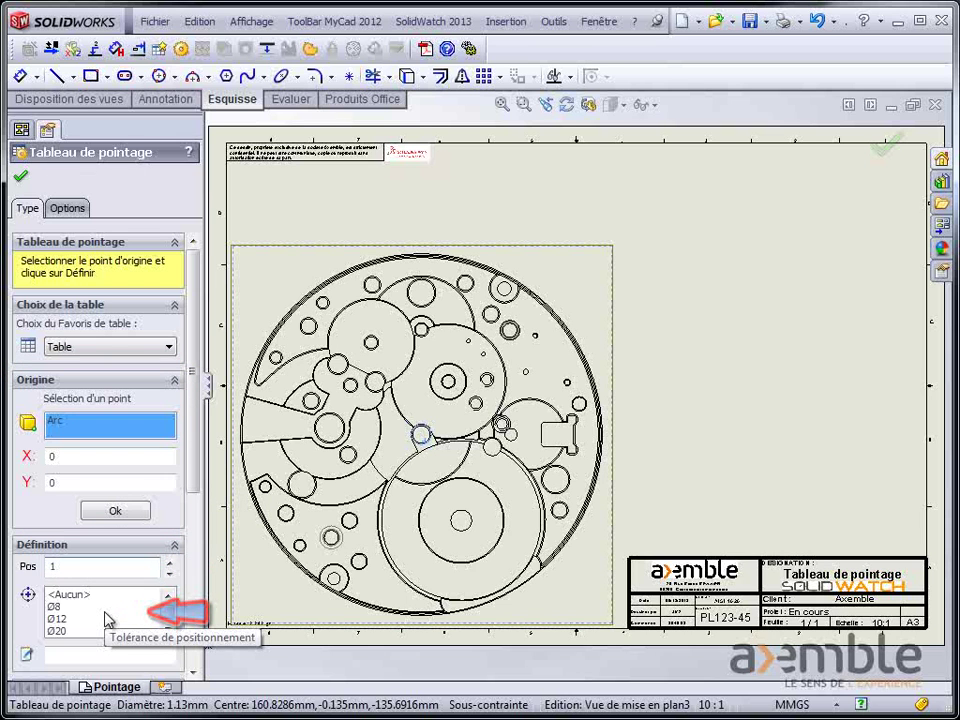
pyautogui.click(91, 651)
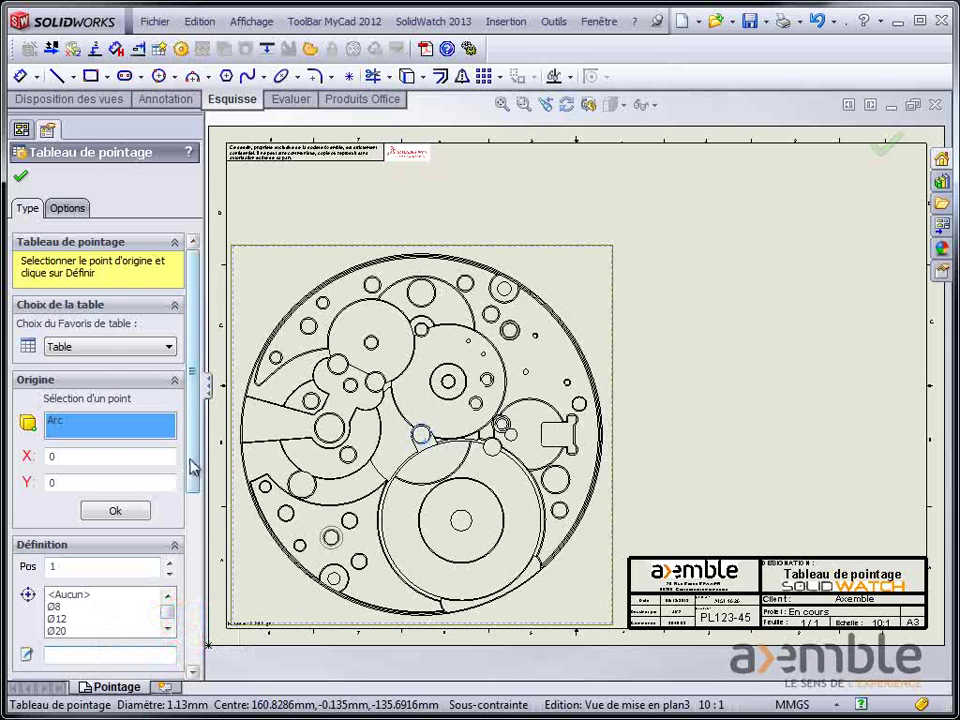
pyautogui.moveTo(193, 466); pyautogui.dragTo(180, 550)
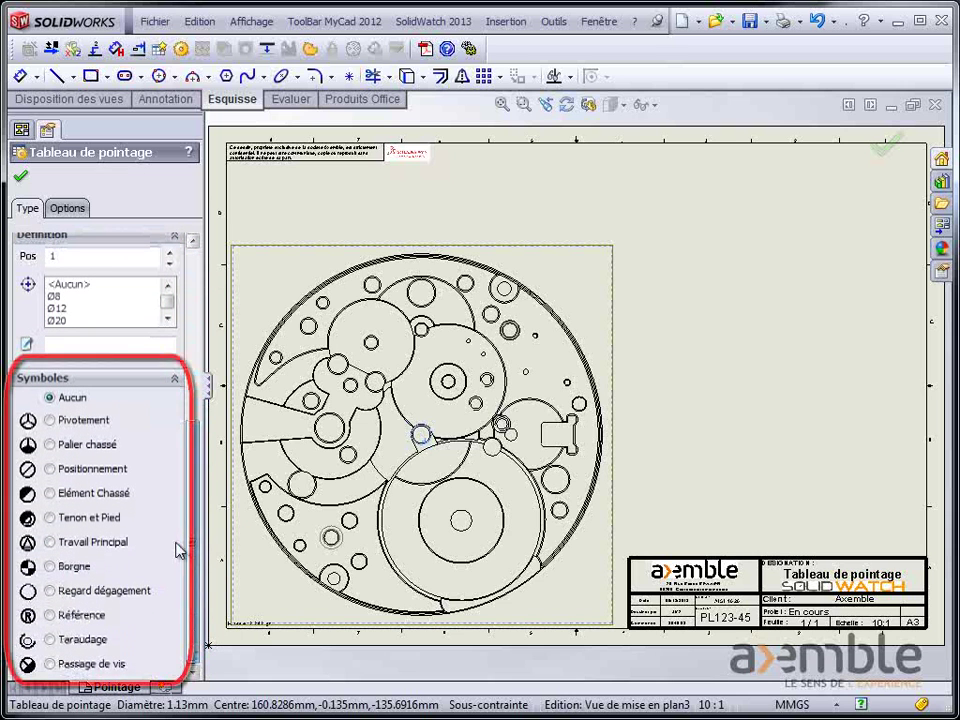
# Add row 1 for the Ø1,13 origin hole with the Référence symbol and comment 'Origine'
pyautogui.click(88, 256)
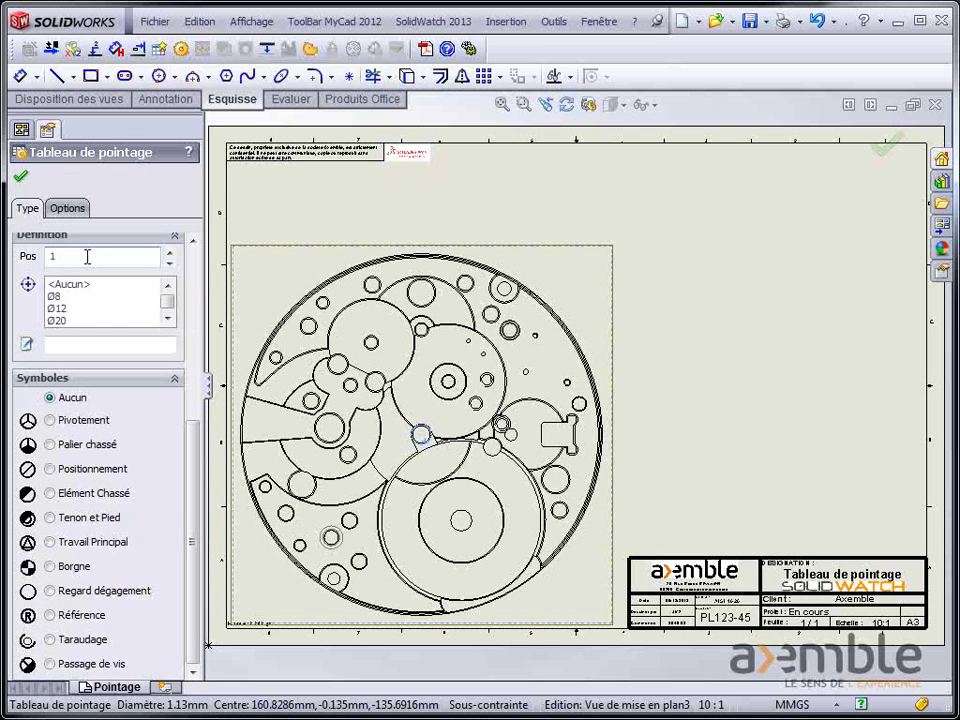
pyautogui.click(170, 253)
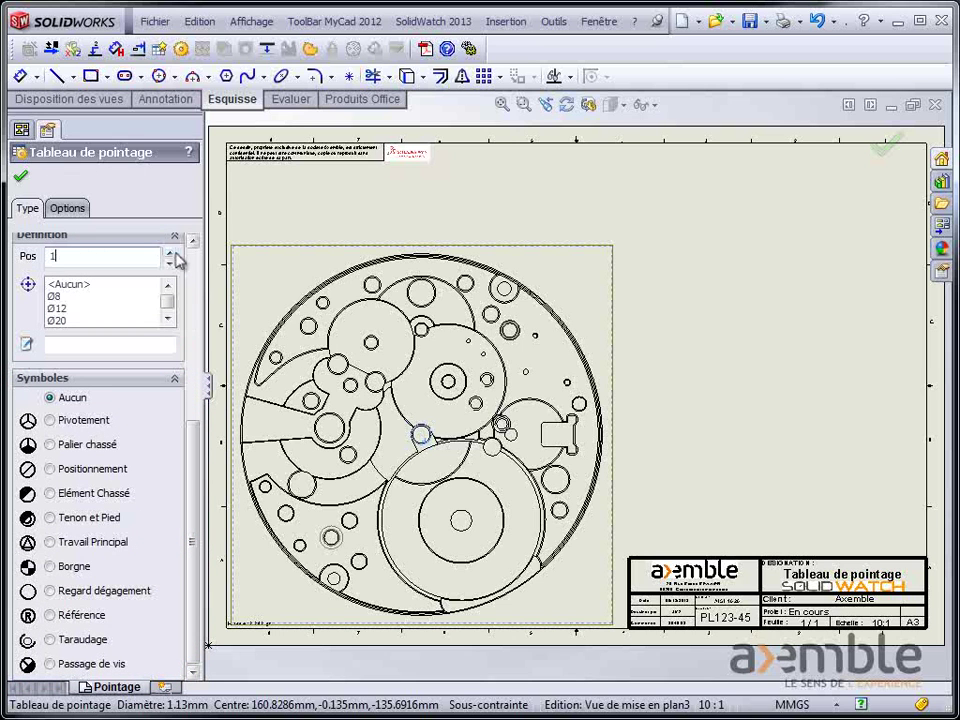
pyautogui.moveTo(101, 256); pyautogui.dragTo(40, 255)
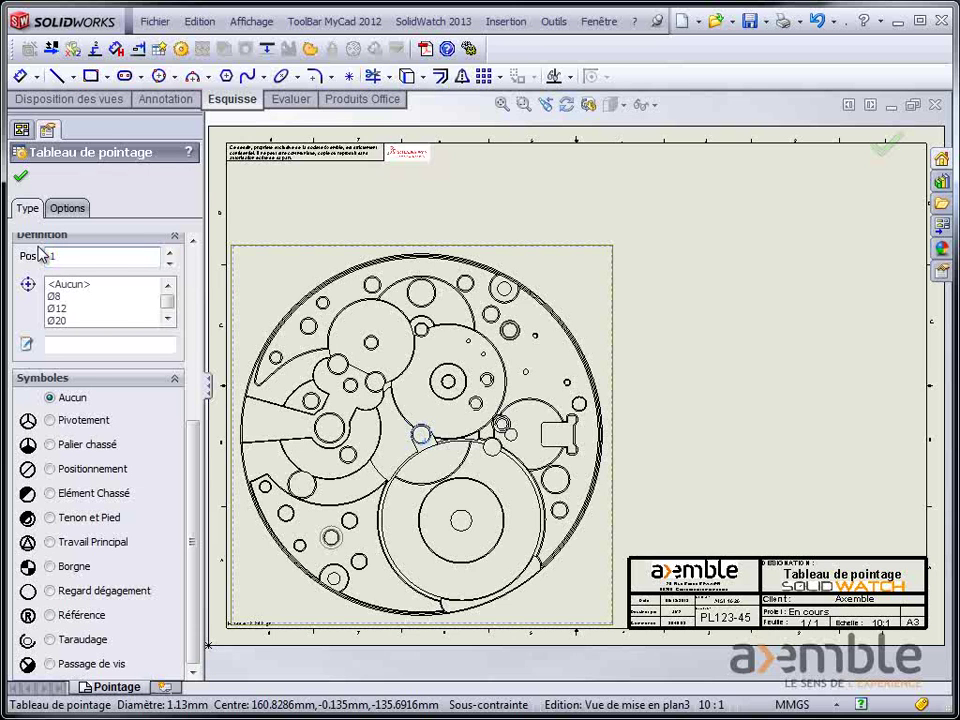
pyautogui.click(85, 345)
pyautogui.write('Origine')
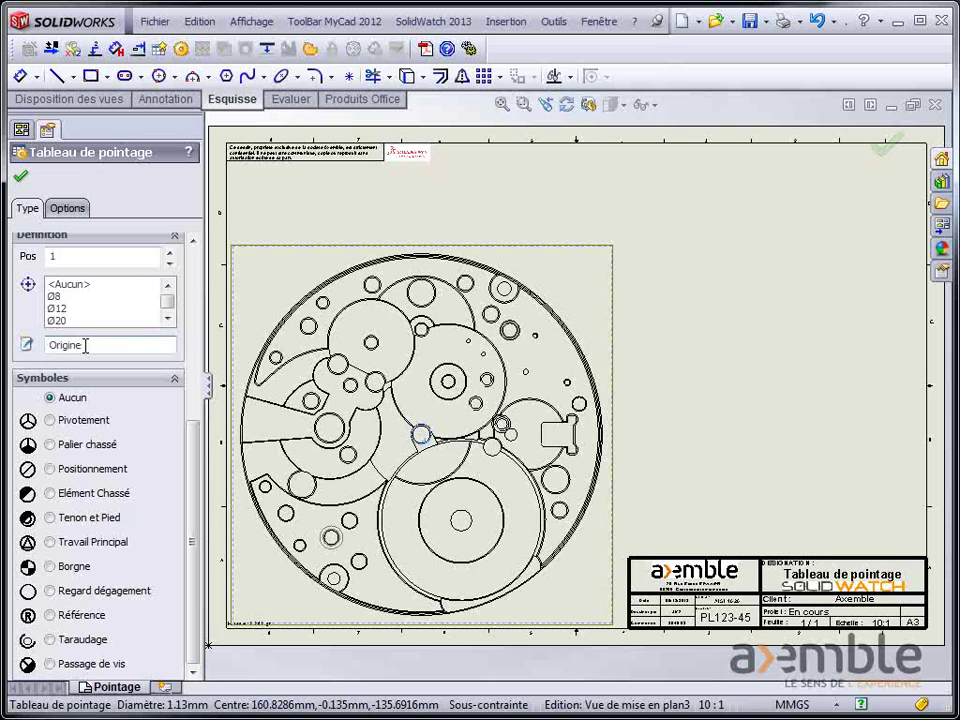
pyautogui.click(52, 616)
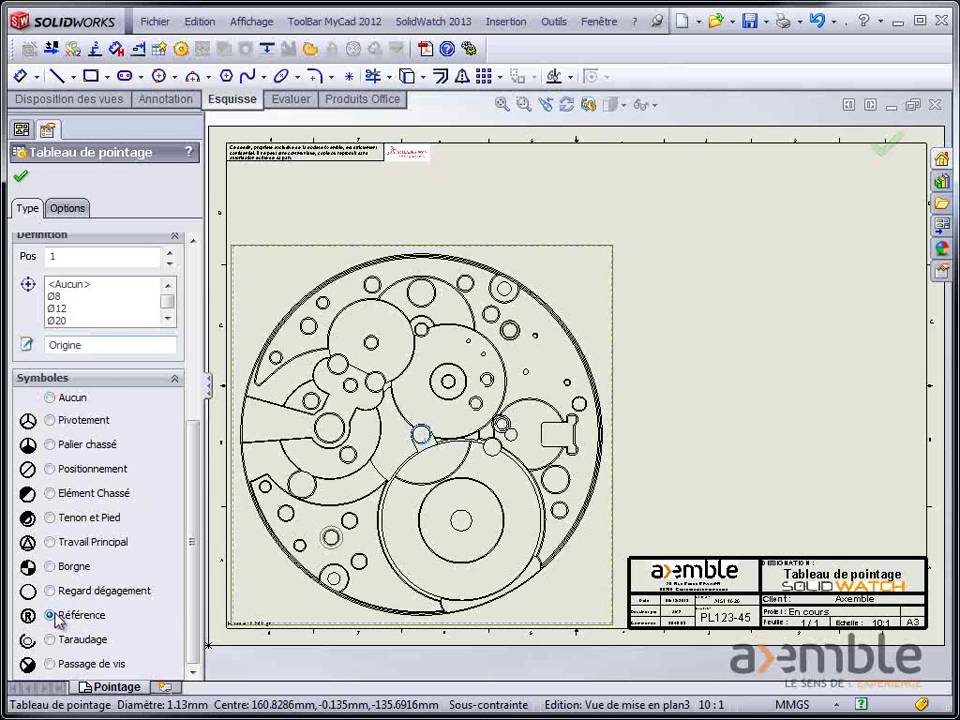
pyautogui.moveTo(196, 594); pyautogui.dragTo(200, 405)
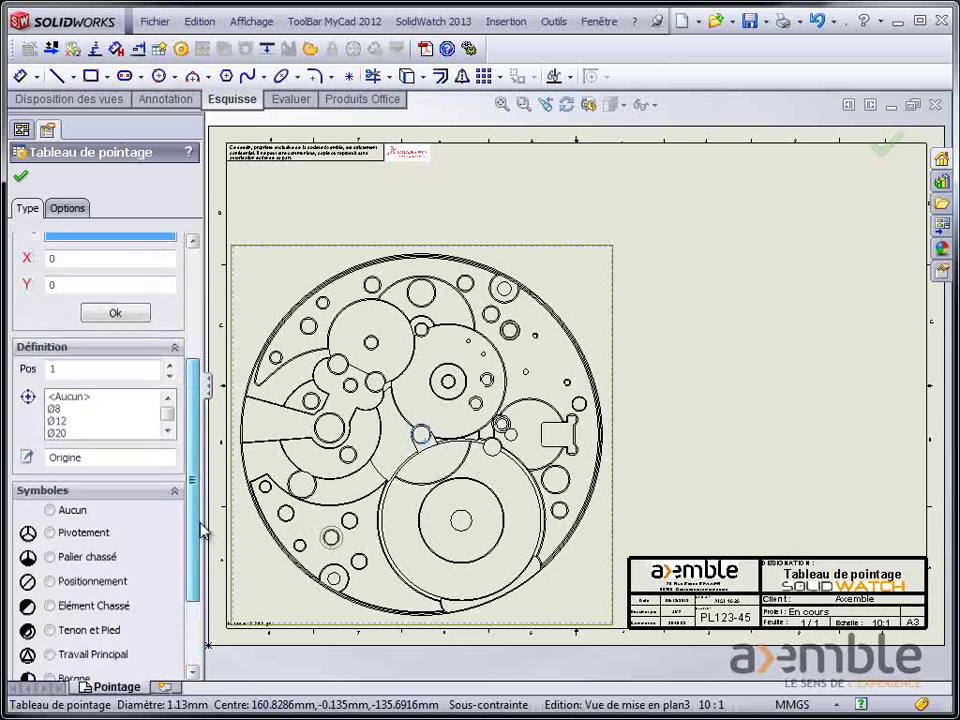
pyautogui.click(114, 511)
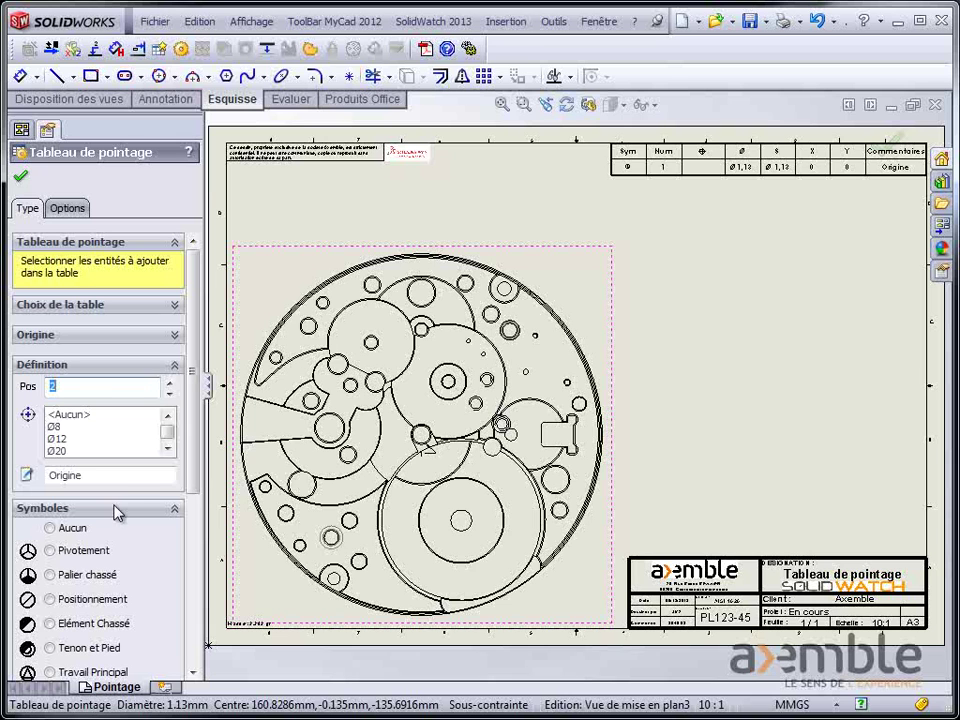
# Clear the symbol and Origine comment, then add holes 2 and 3 to the table
pyautogui.click(49, 527)
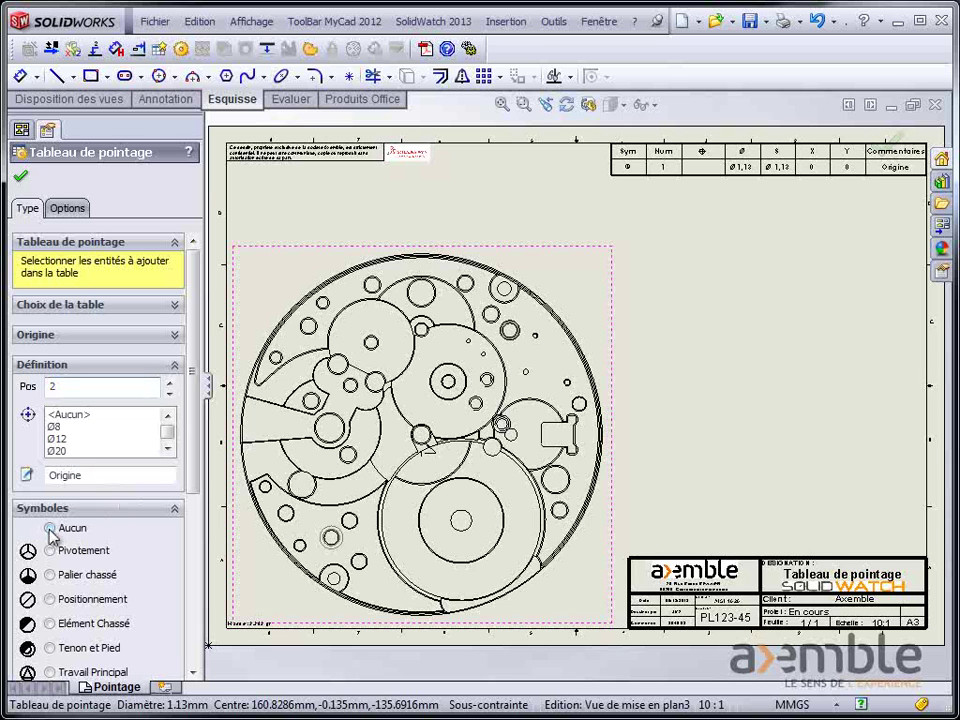
pyautogui.doubleClick(103, 473)
pyautogui.press('BackSpace')
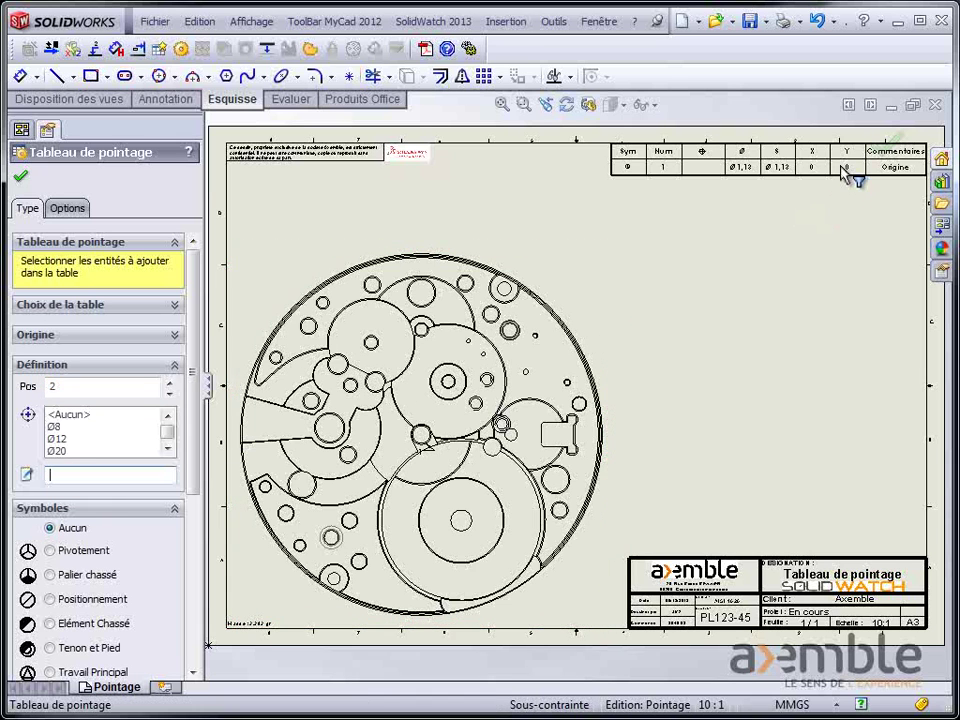
pyautogui.scroll(-2, 845, 172)
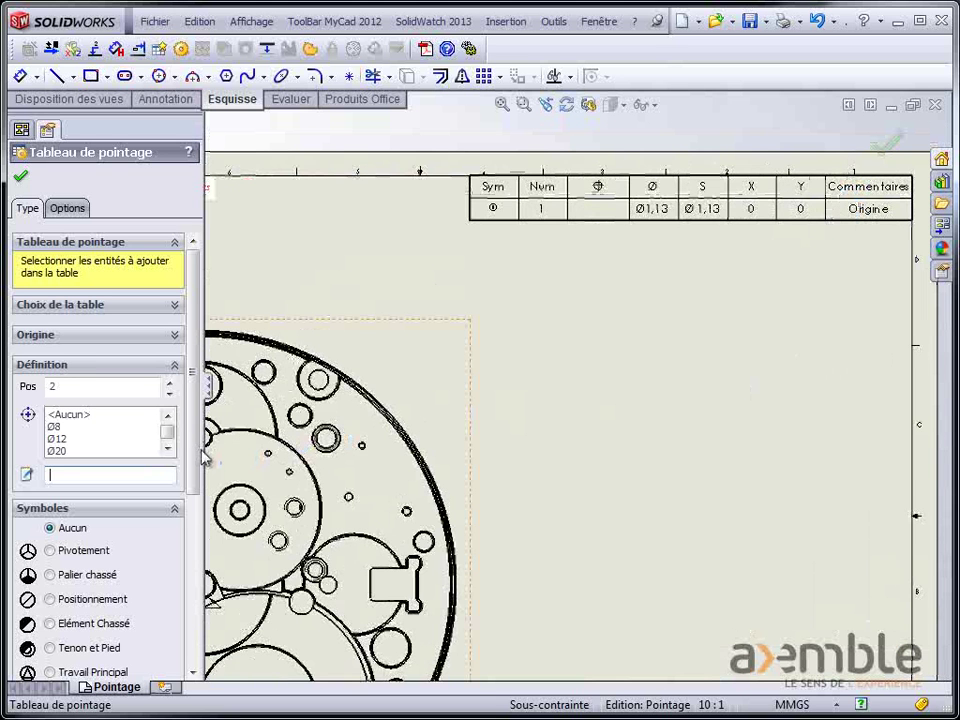
pyautogui.moveTo(202, 450); pyautogui.dragTo(181, 450)
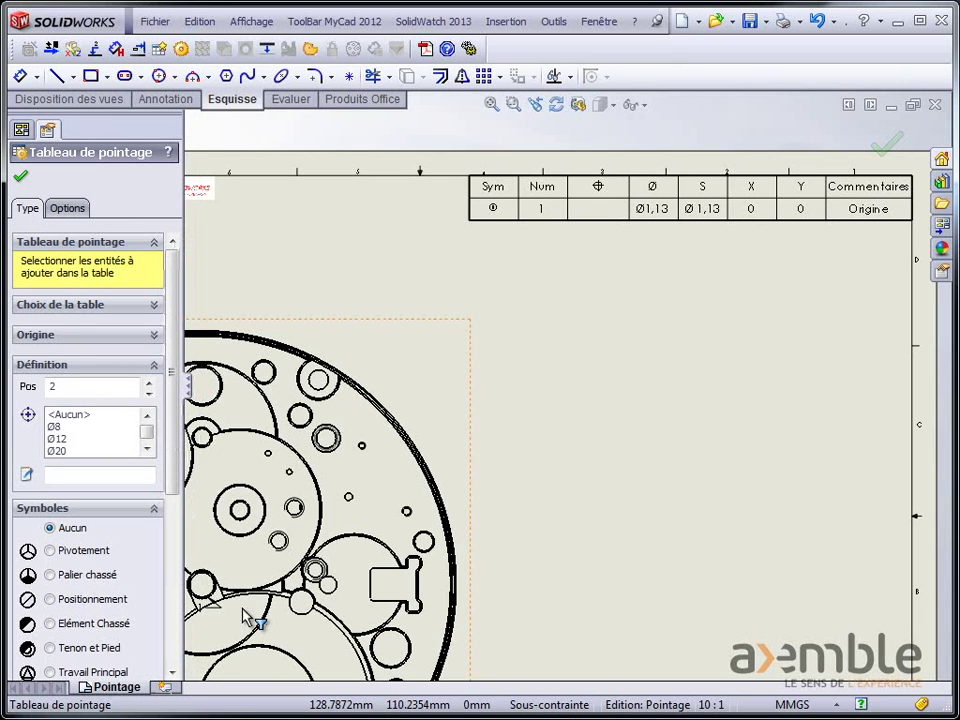
pyautogui.click(218, 394)
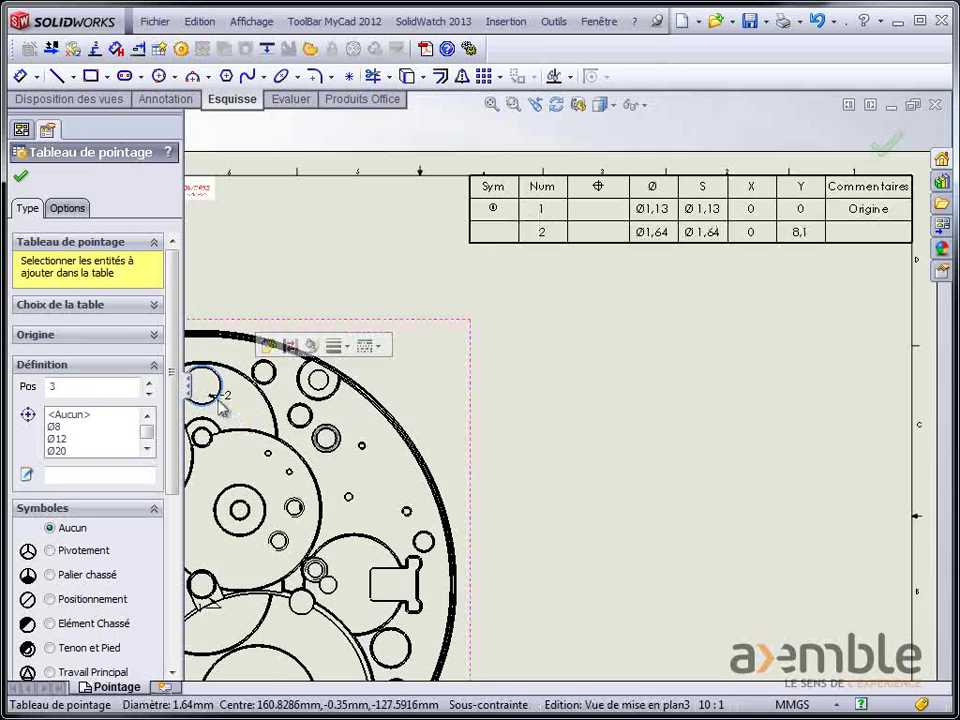
pyautogui.click(310, 416)
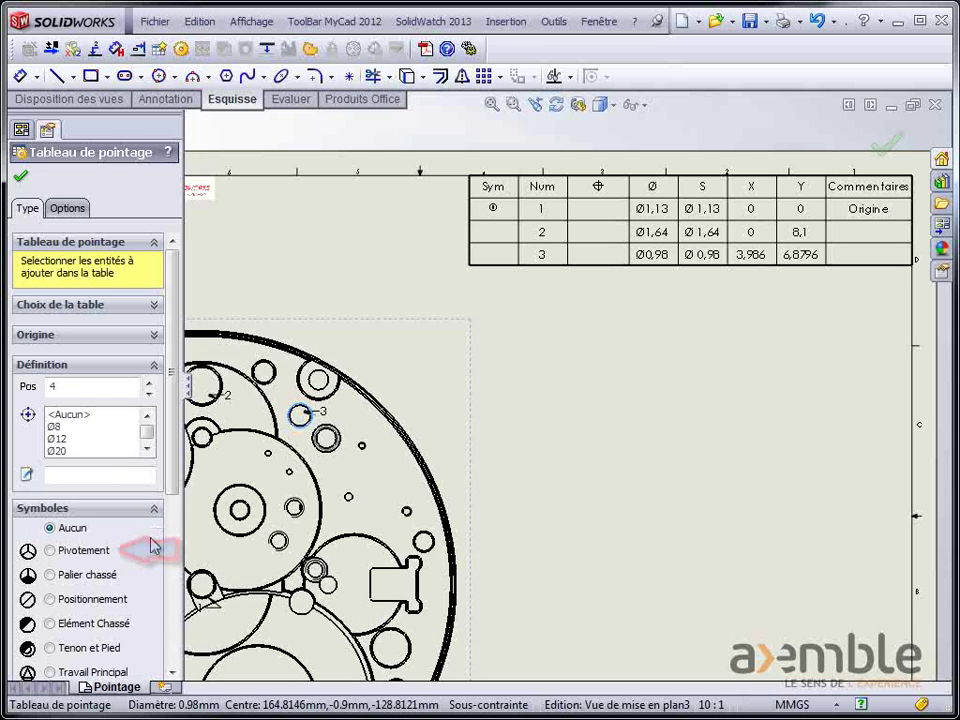
# Add the central Ø2,1 hole as row 4 with the Pivotement symbol
pyautogui.click(50, 550)
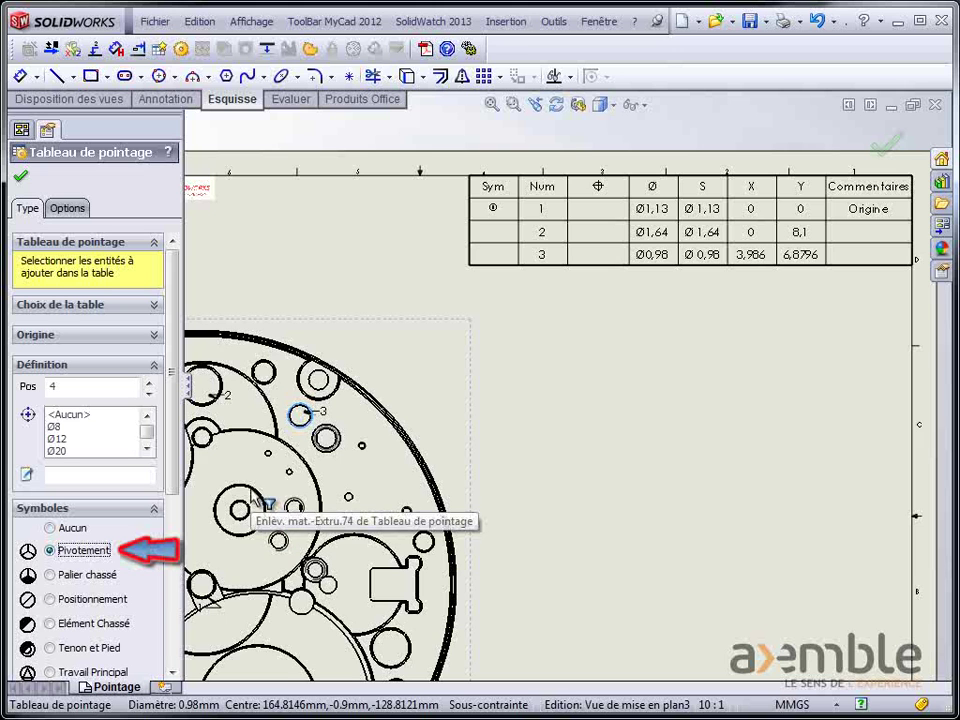
pyautogui.click(255, 497)
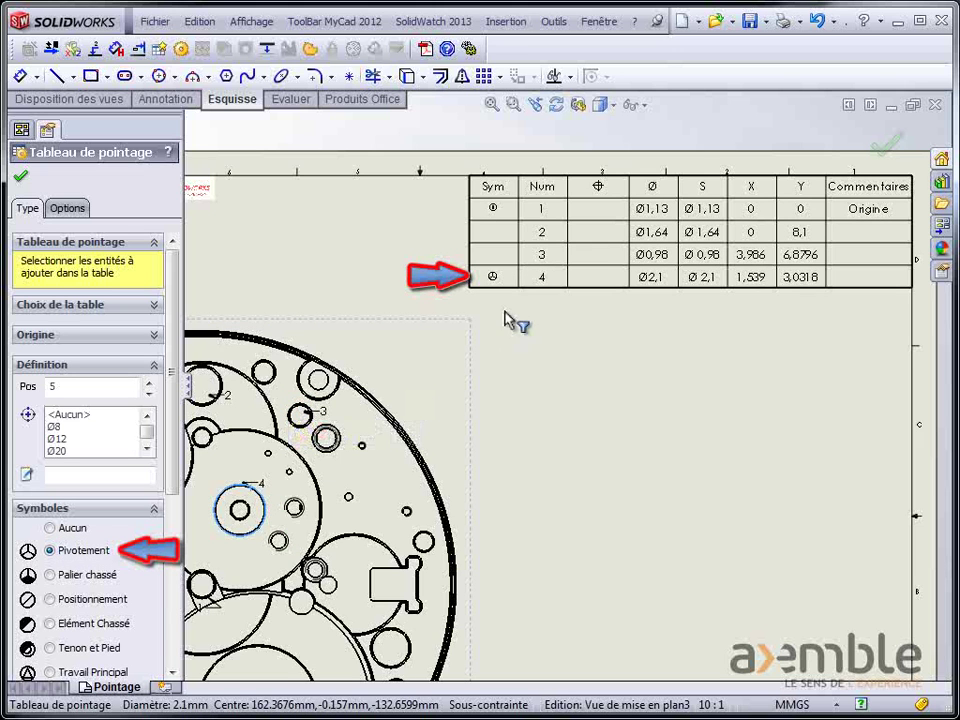
pyautogui.click(470, 257)
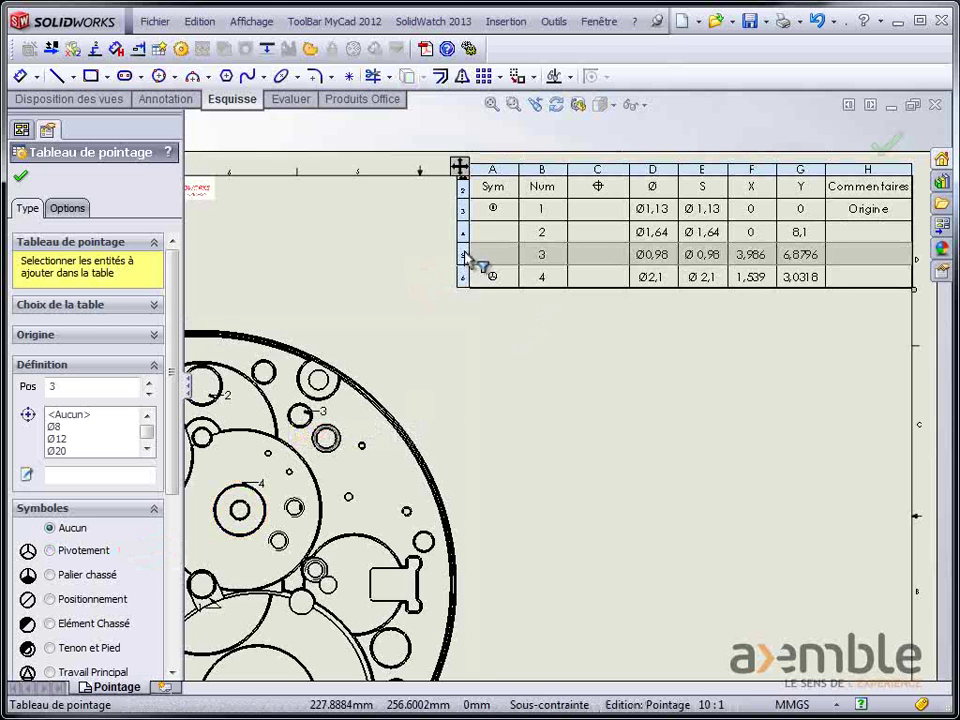
# Give row 3 the Palier chassé symbol and the comment 'Palier'
pyautogui.click(57, 577)
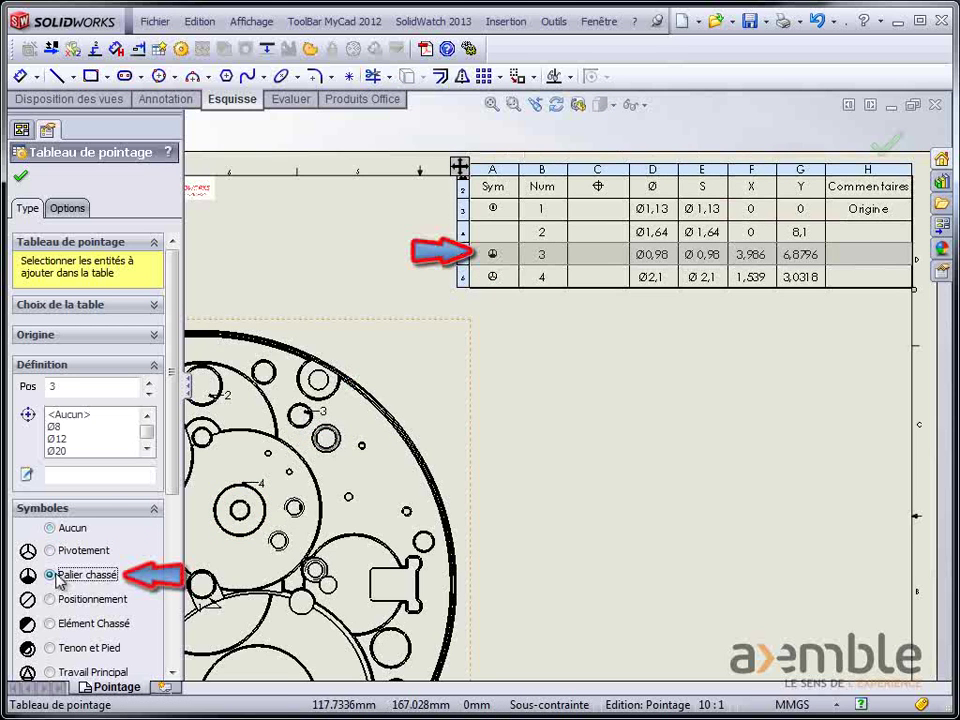
pyautogui.click(104, 476)
pyautogui.write('Palier')
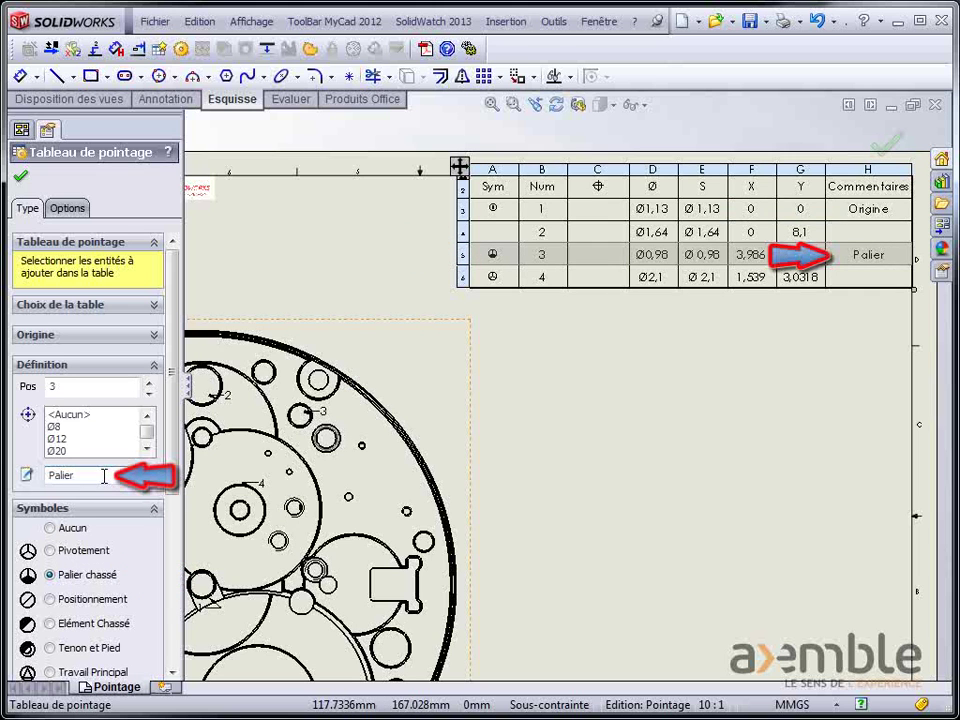
pyautogui.click(566, 450)
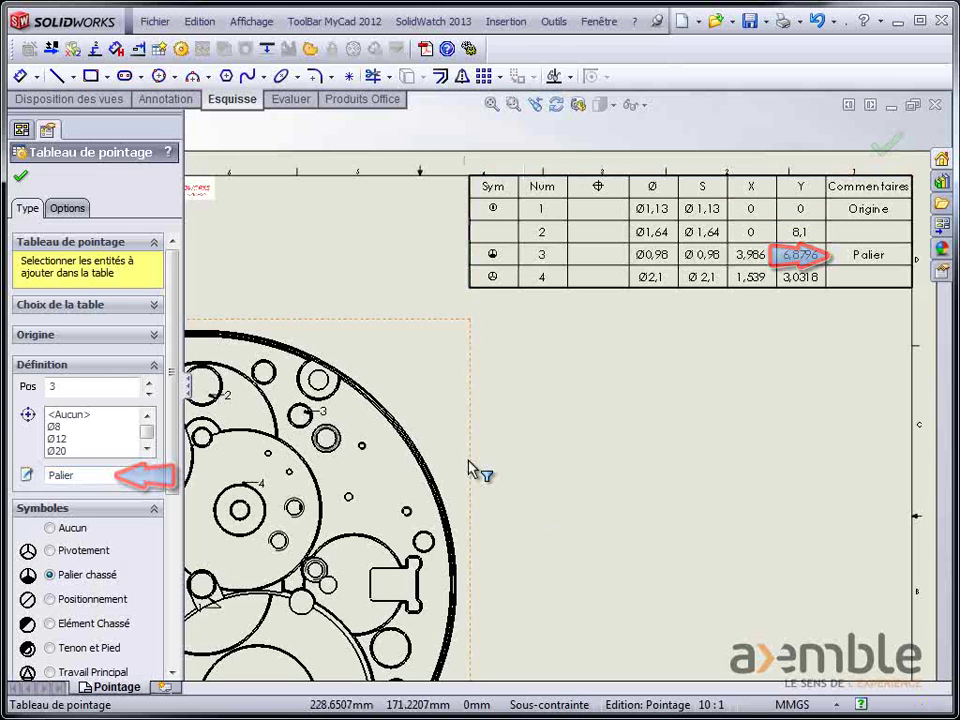
# Add the tiny Ø0,223 hole at X 6,5, Y 5,65 as row 11
pyautogui.click(366, 451)
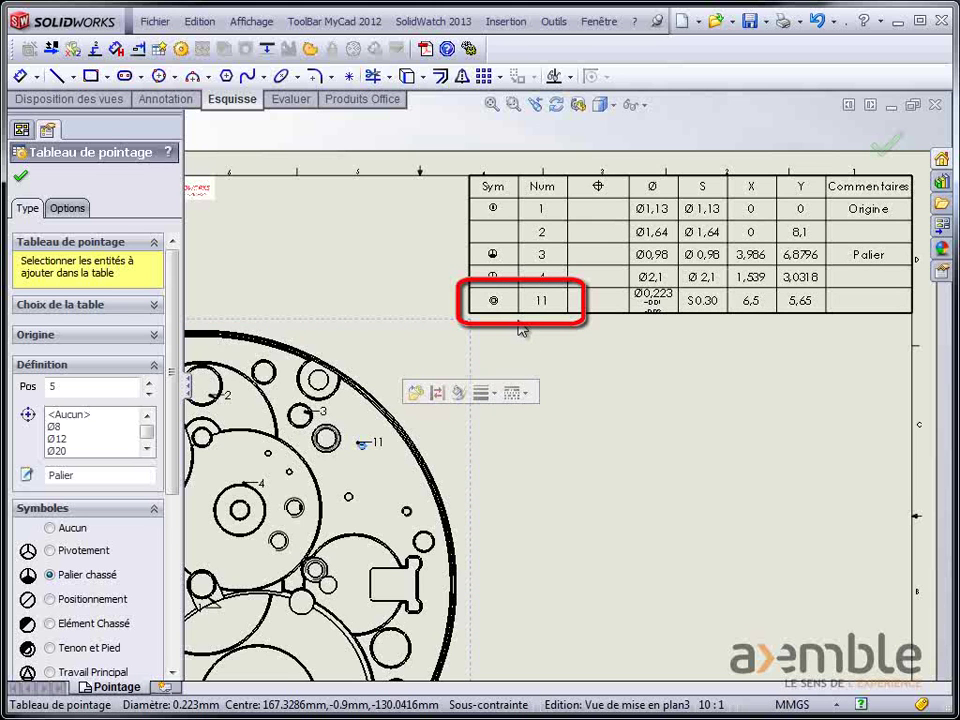
pyautogui.click(604, 208)
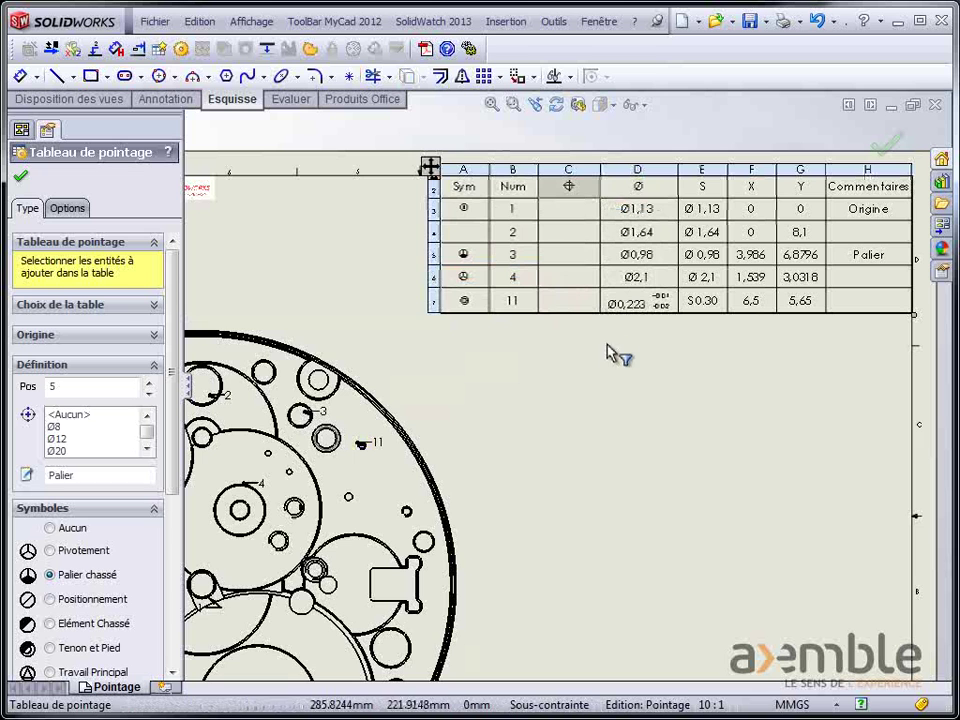
pyautogui.scroll(-3, 178, 398)
# Import the remaining part holes into the table with Récupérer under Perçage
pyautogui.scroll(-2, 178, 398)
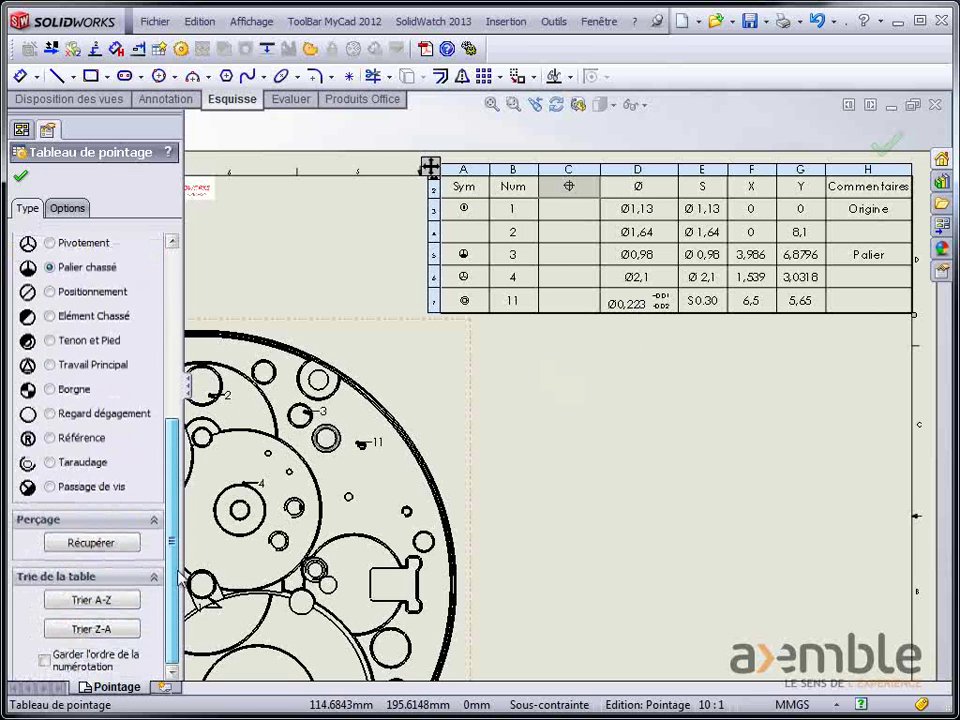
pyautogui.click(91, 543)
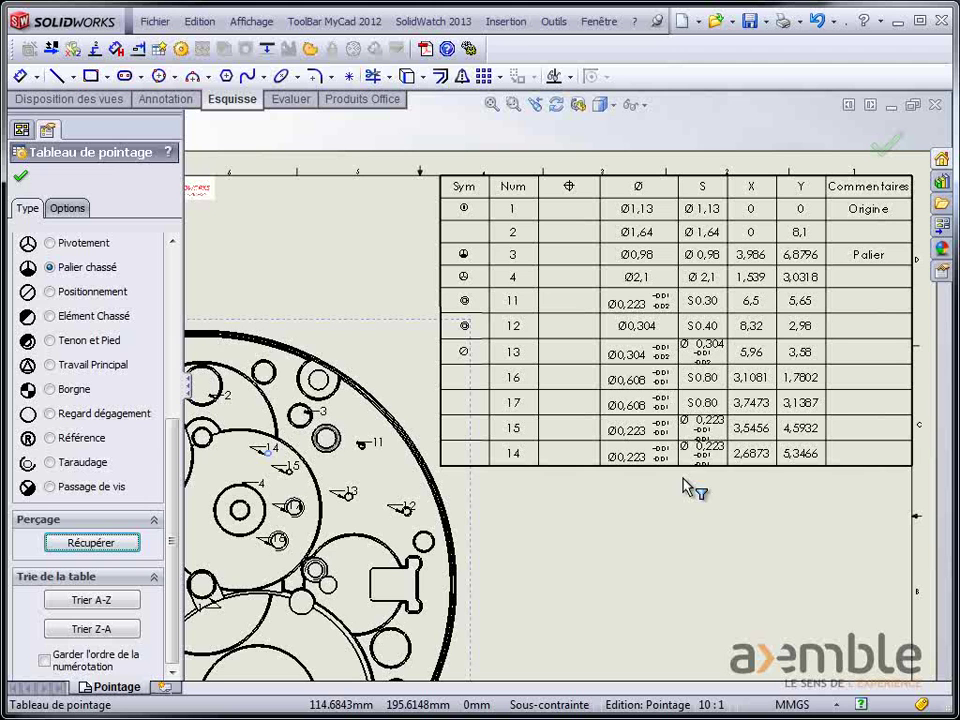
# Redefine the table origin on the small left-edge circle so row 1 reads Ø0,83 at 0, 0
pyautogui.moveTo(171, 499); pyautogui.dragTo(181, 319)
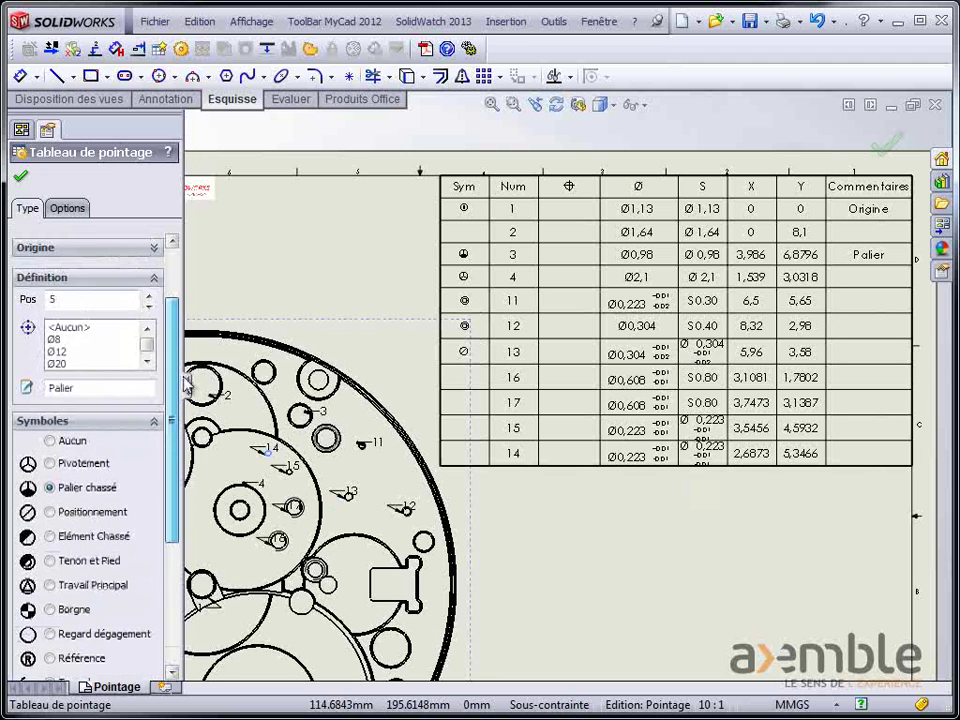
pyautogui.click(160, 334)
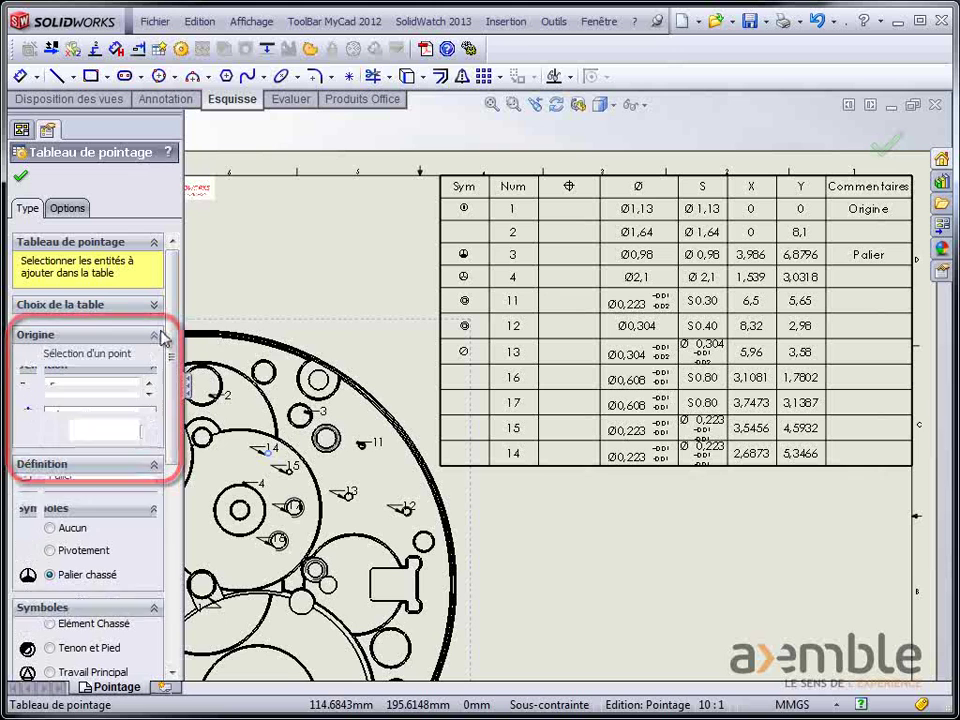
pyautogui.click(112, 431)
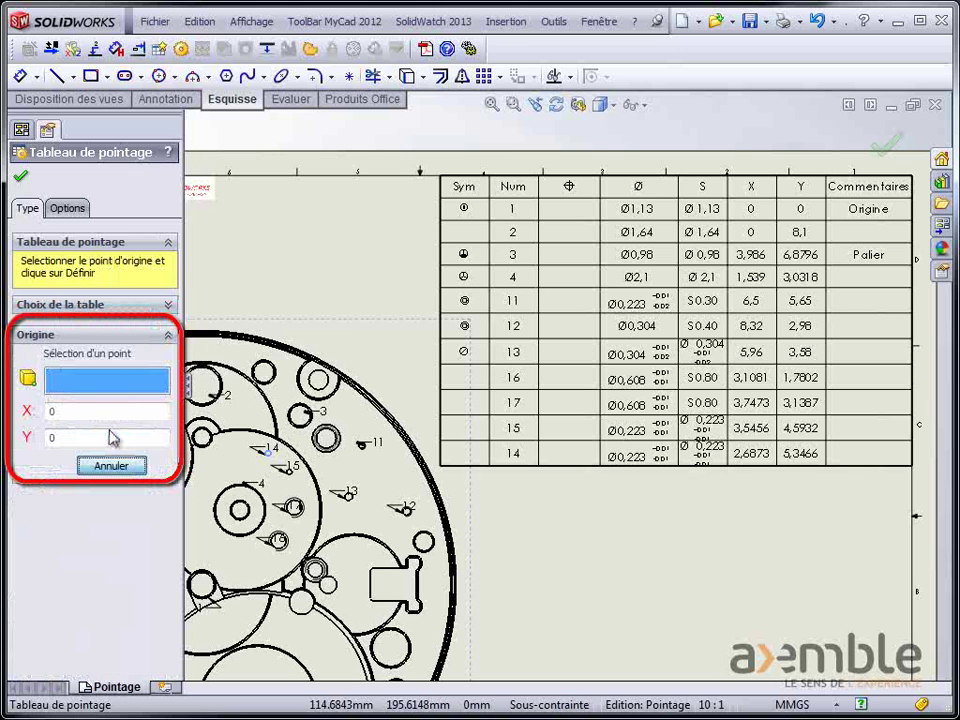
pyautogui.click(211, 440)
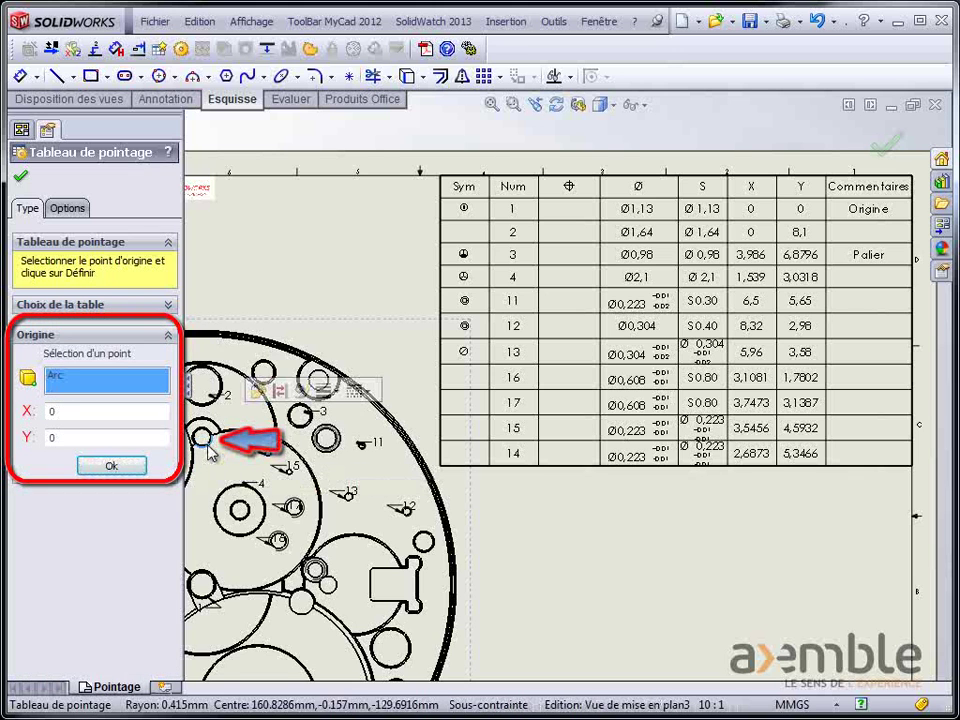
pyautogui.click(111, 468)
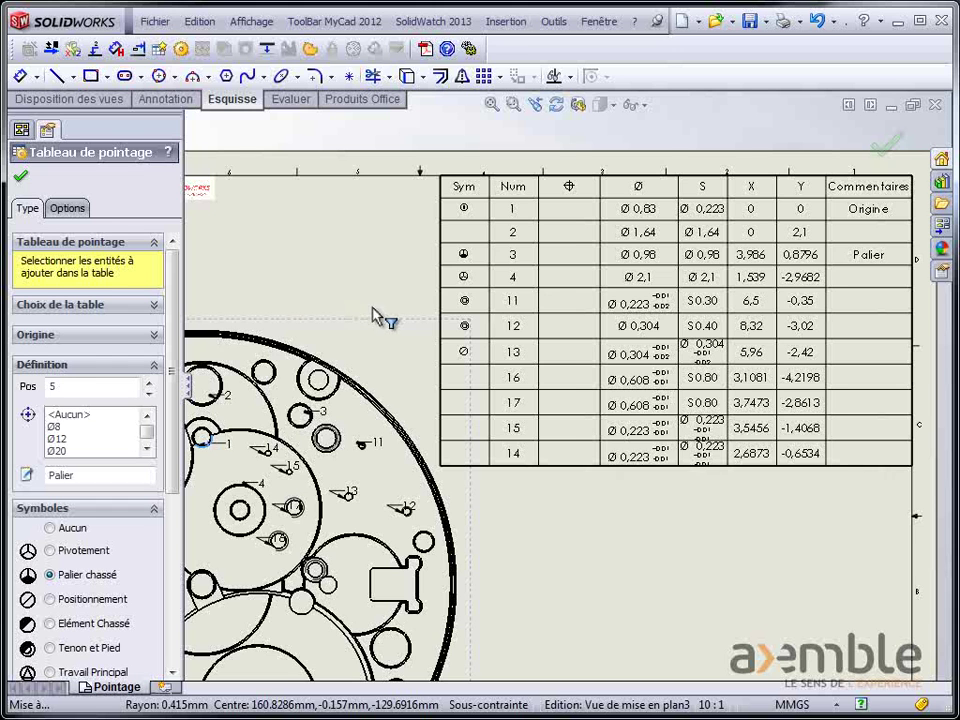
# Edit the Table template's columns to include Tolerance du cercle and save the template
pyautogui.click(72, 212)
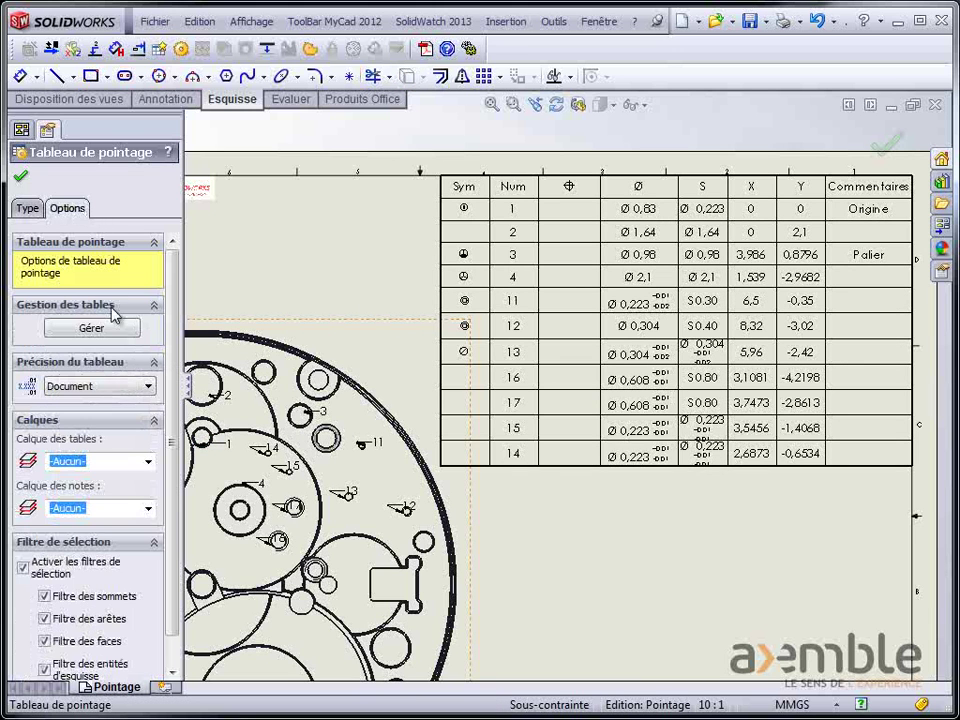
pyautogui.click(95, 330)
pyautogui.click(474, 222)
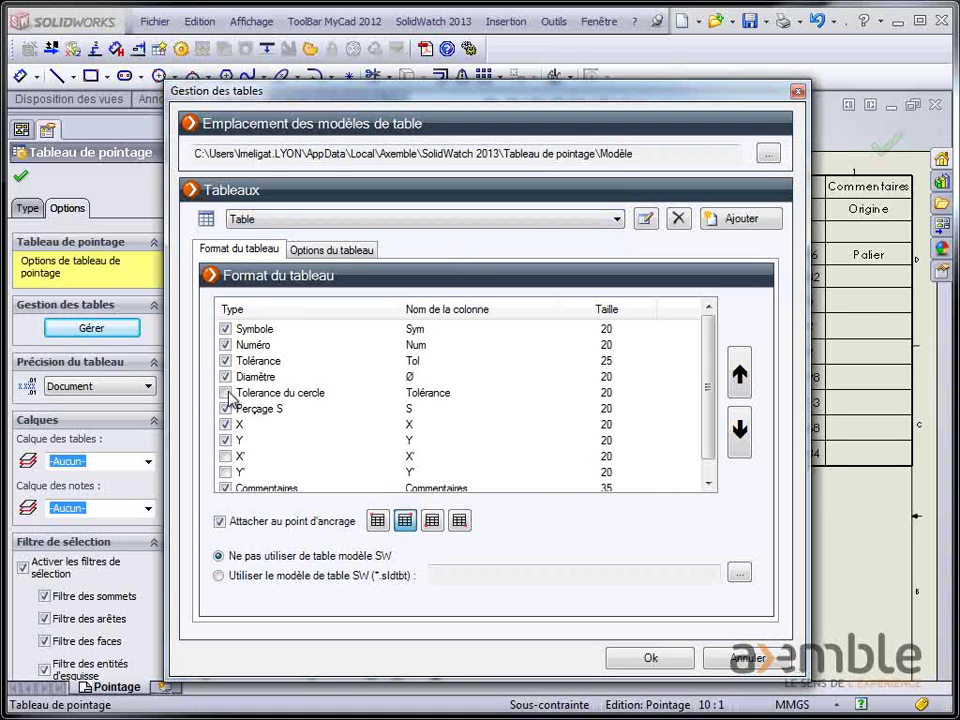
pyautogui.click(662, 658)
pyautogui.click(482, 434)
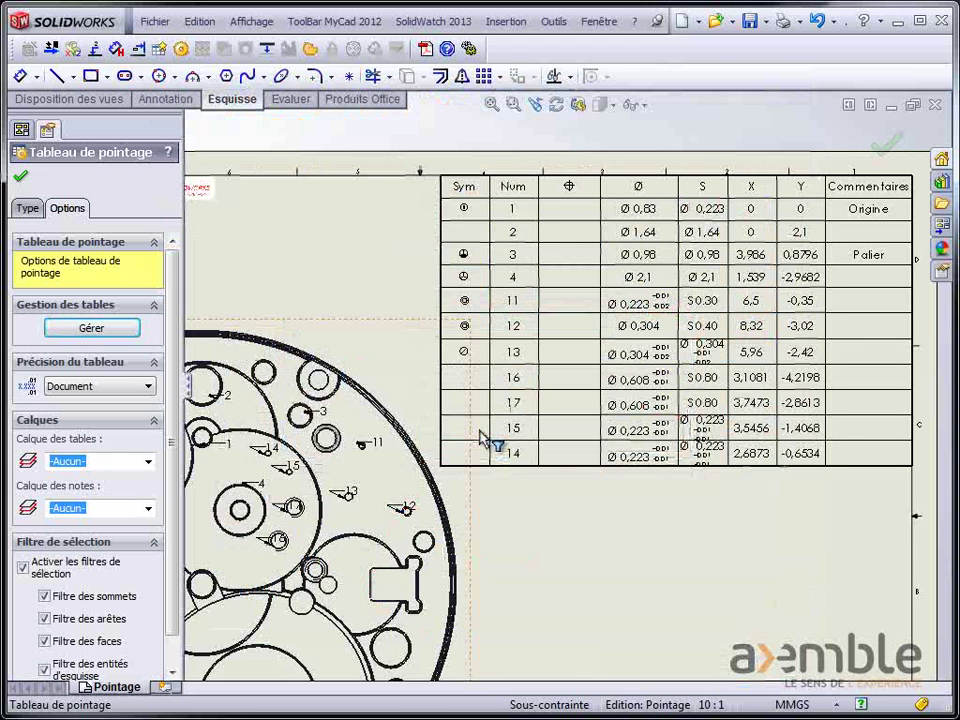
# Reapply the Table template to add a Tolérance column after Ø, widening it to fit its title
pyautogui.click(28, 208)
pyautogui.click(151, 309)
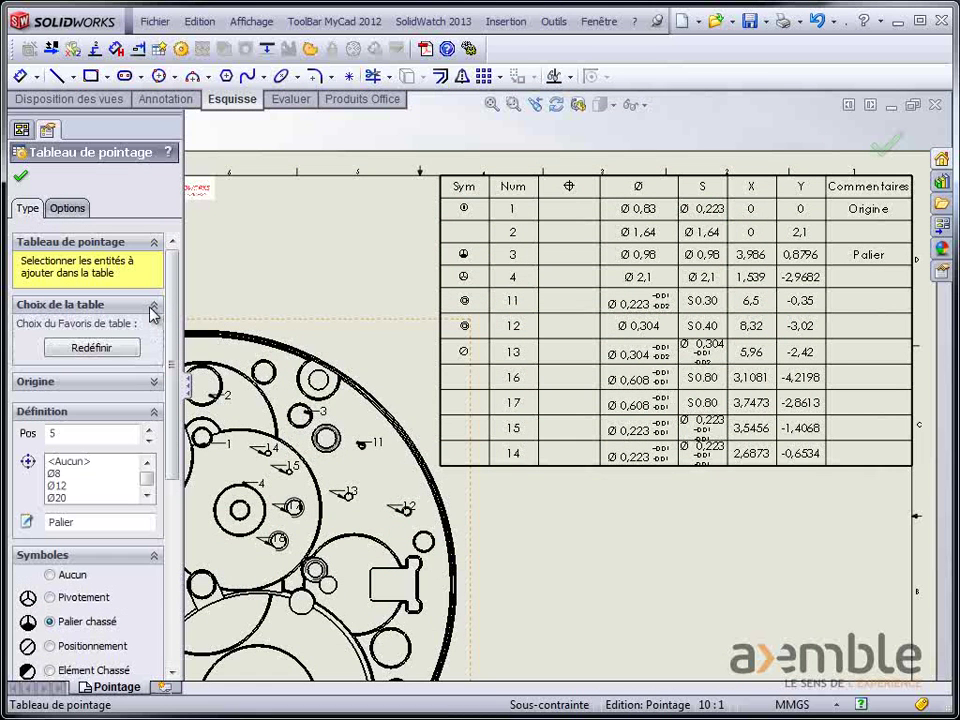
pyautogui.click(127, 352)
pyautogui.click(127, 350)
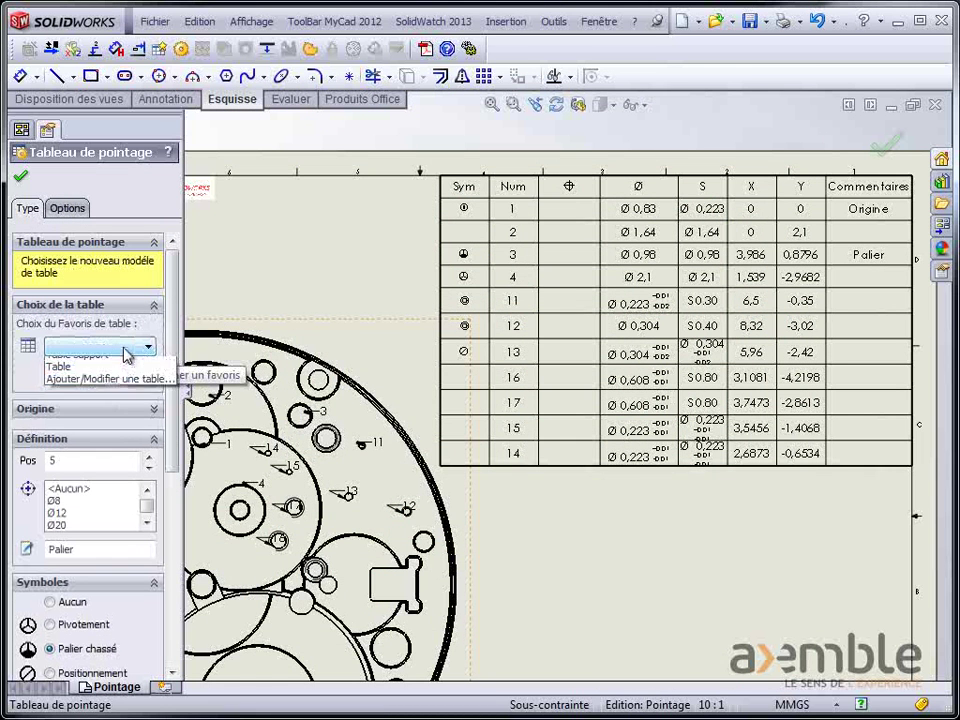
pyautogui.click(110, 374)
pyautogui.click(118, 380)
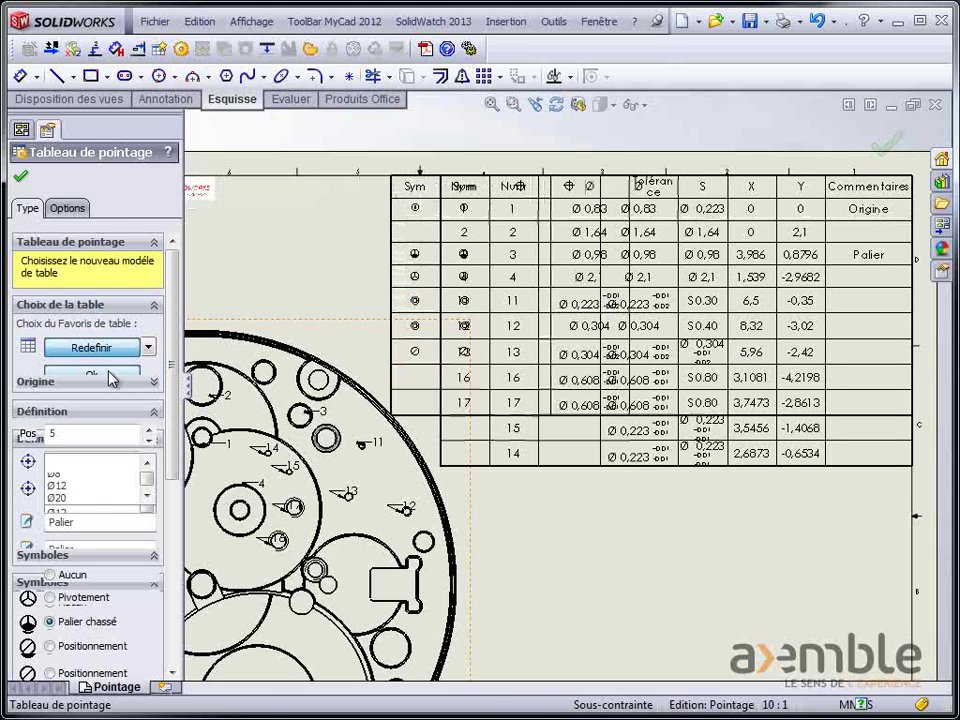
pyautogui.click(716, 234)
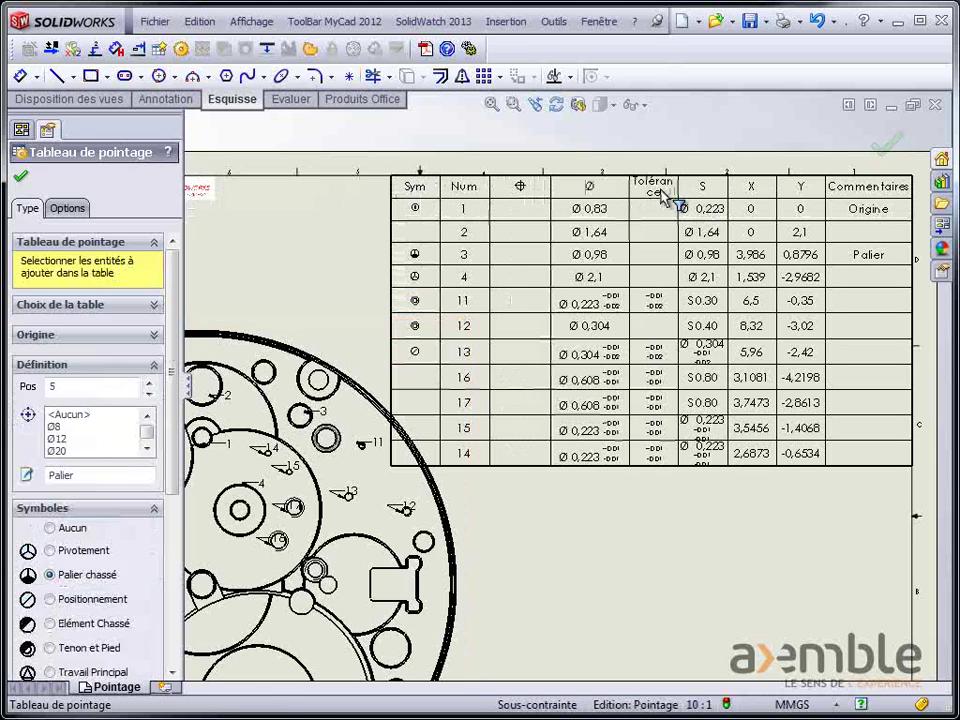
pyautogui.moveTo(617, 193)
pyautogui.mouseDown()
pyautogui.moveTo(643, 189)
pyautogui.moveTo(632, 196)
pyautogui.mouseUp()
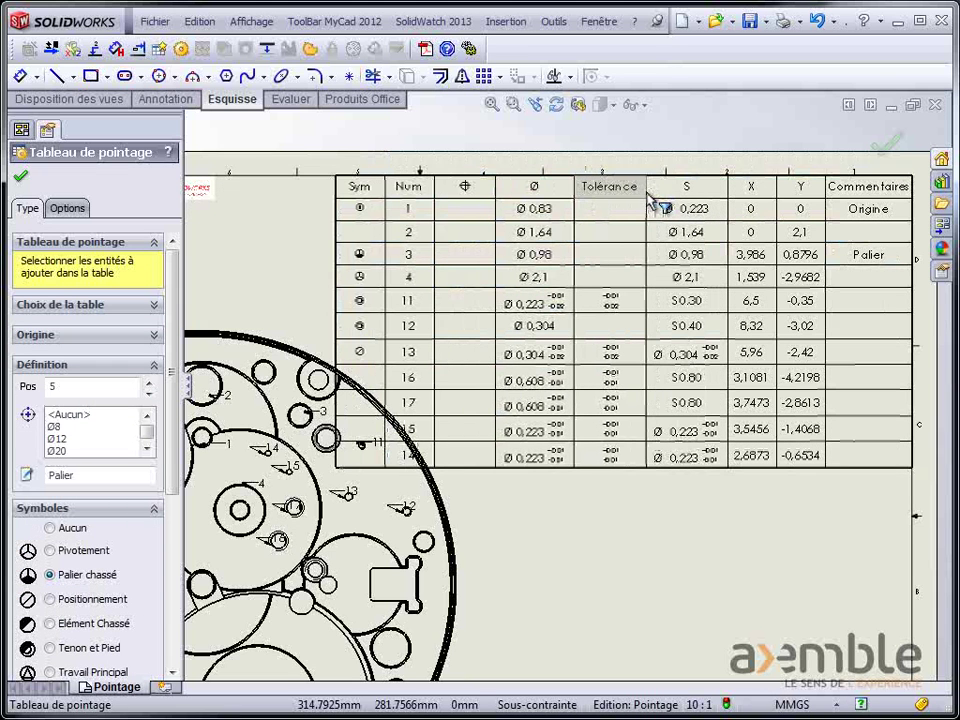
# Delete the hole 3 and hole 4 rows, leaving holes 1, 2 and 11–17 listed
pyautogui.click(345, 258)
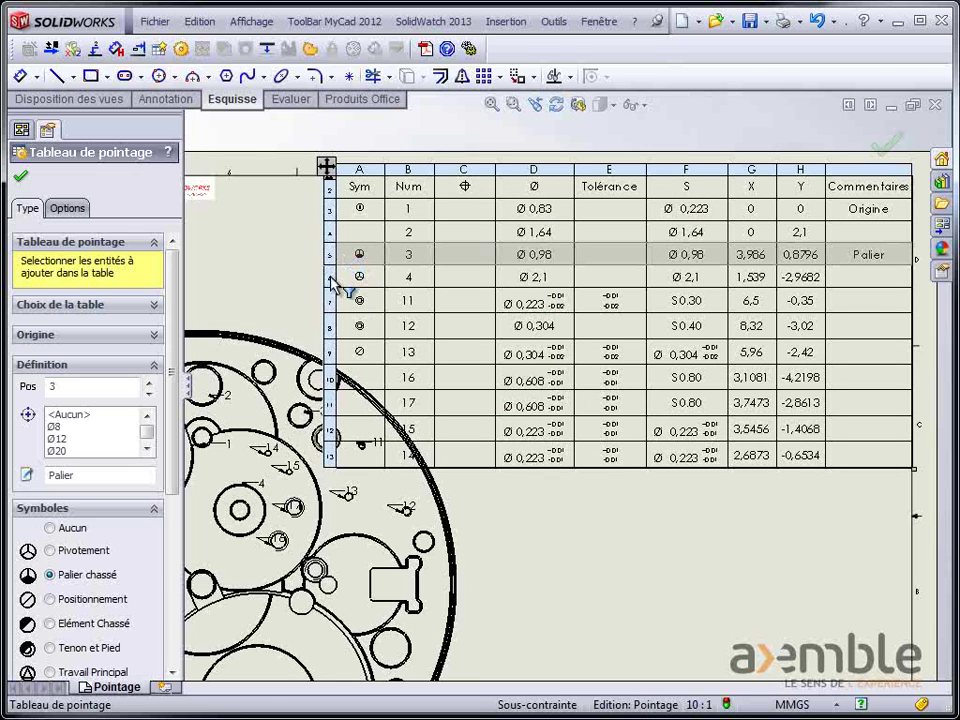
pyautogui.press('Delete')
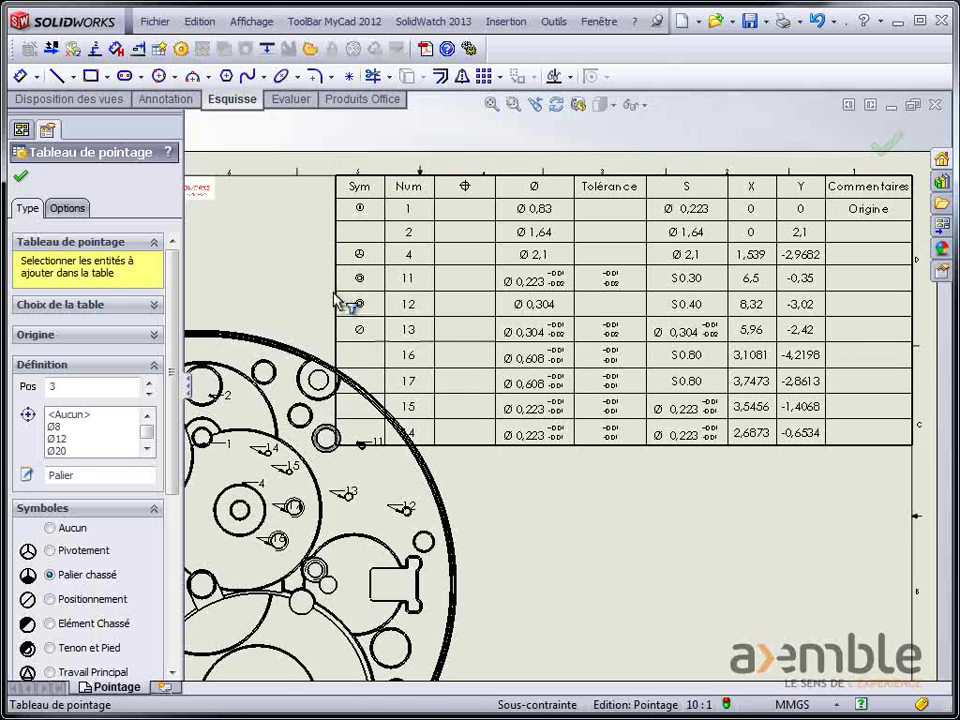
pyautogui.click(338, 257)
pyautogui.rightClick(334, 258)
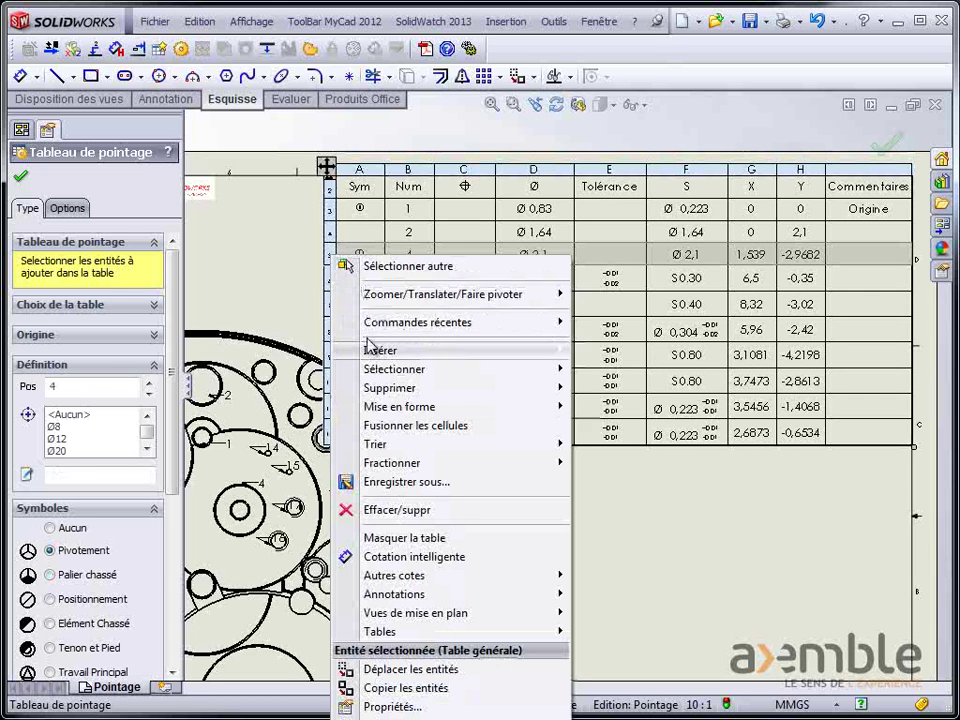
pyautogui.click(400, 511)
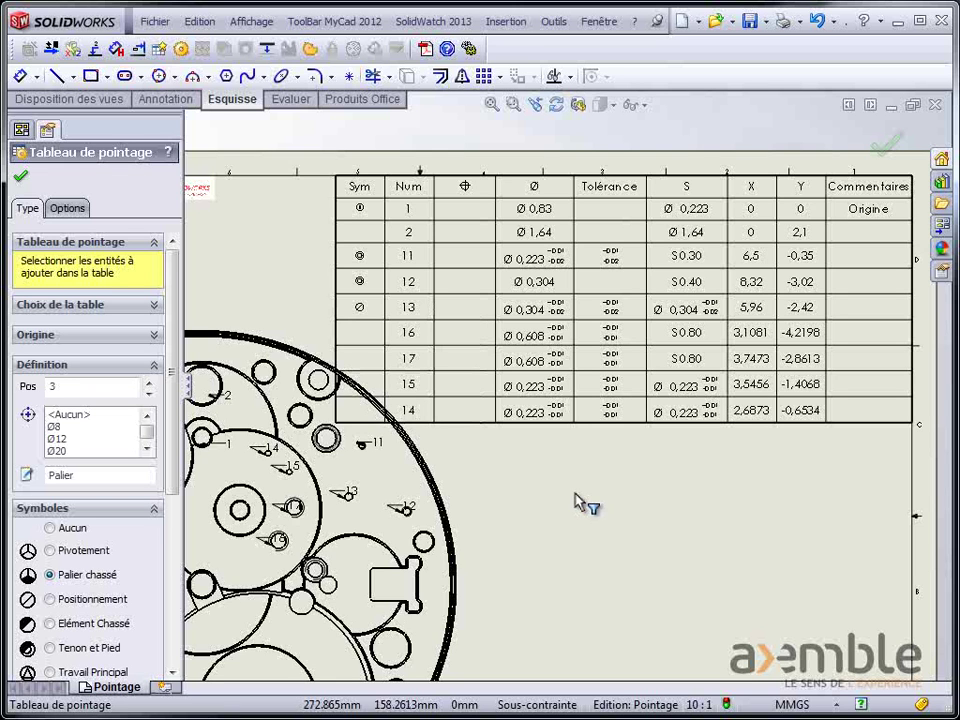
# Accept the trimmed hole table, then reopen Tableau de pointage 2's definition with the whole table selected
pyautogui.click(20, 176)
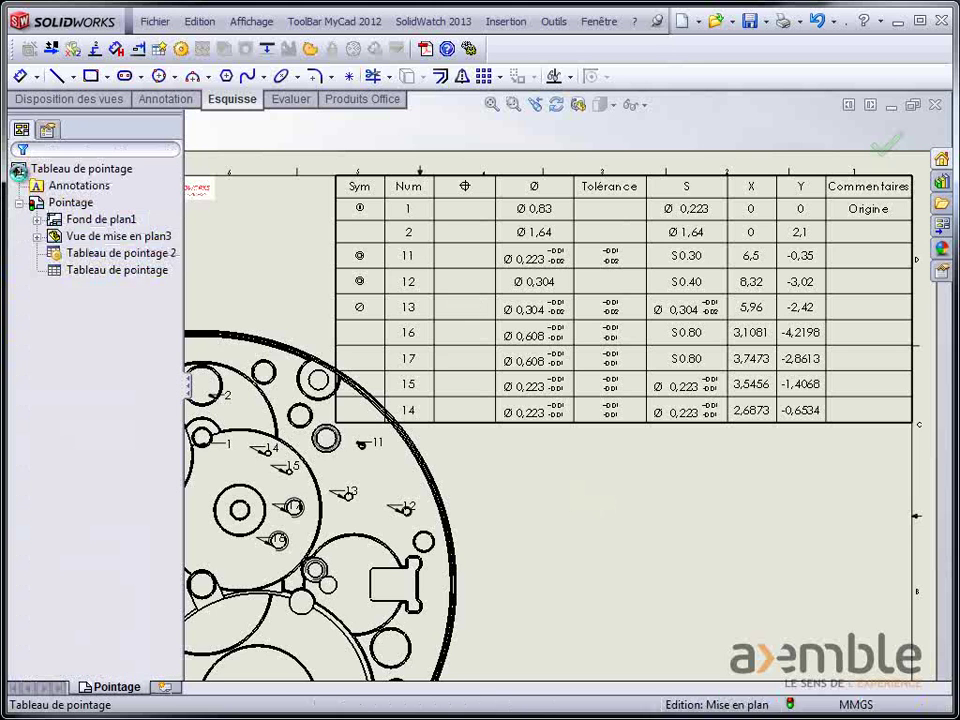
pyautogui.click(120, 253)
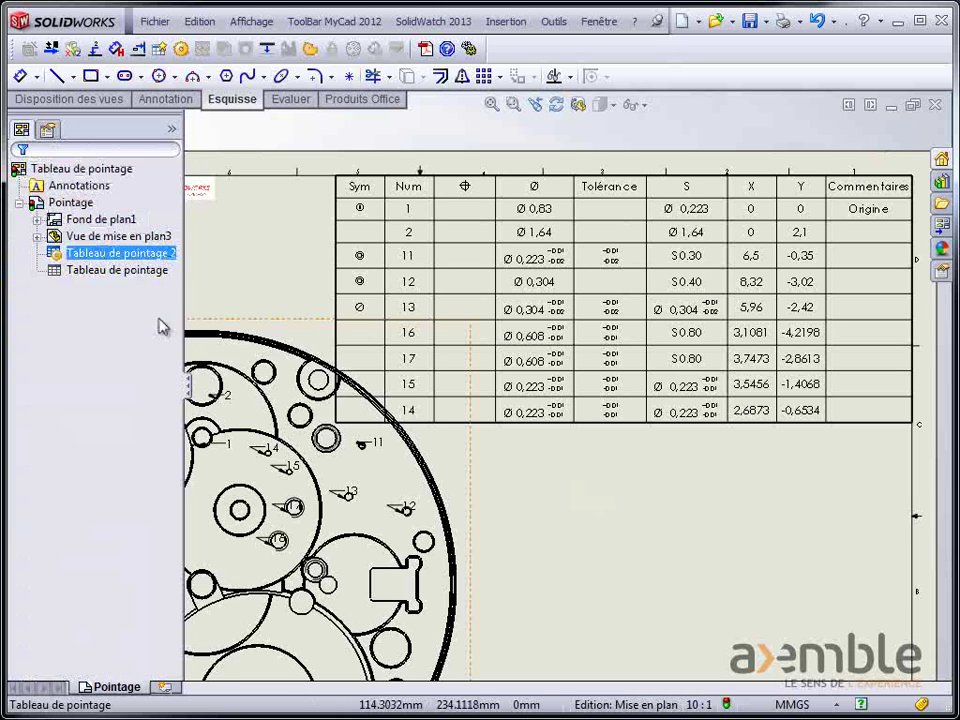
pyautogui.rightClick(92, 256)
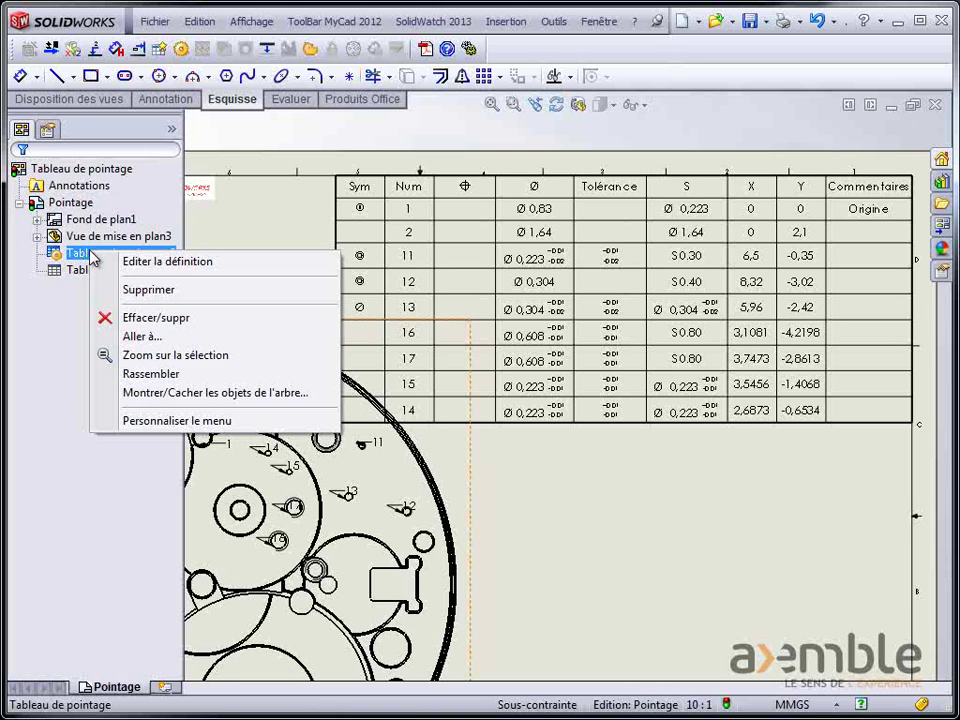
pyautogui.click(158, 264)
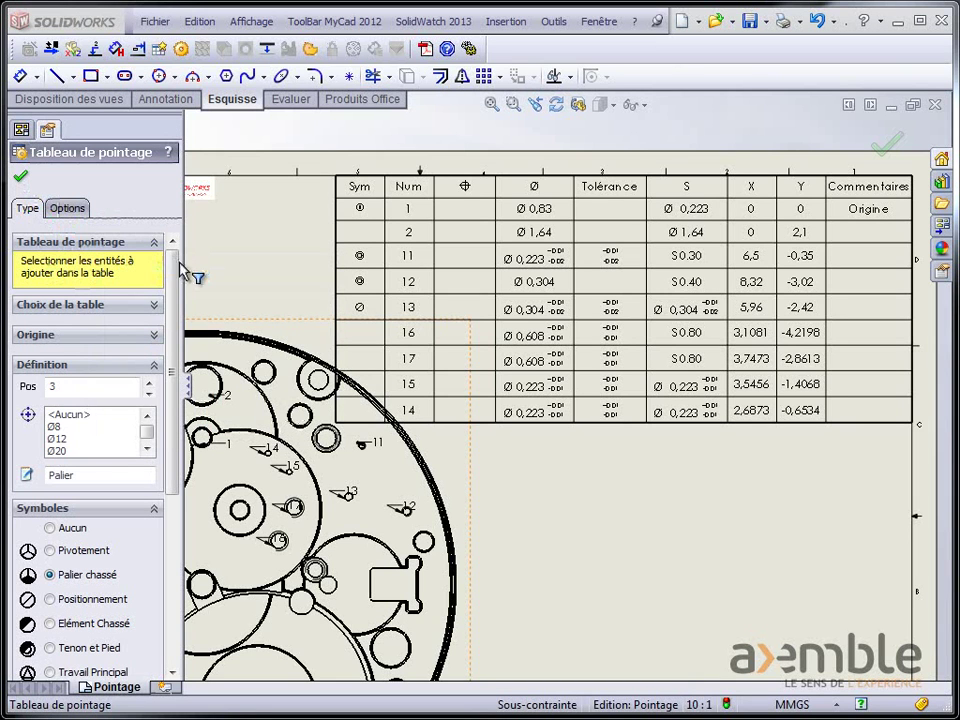
pyautogui.click(360, 189)
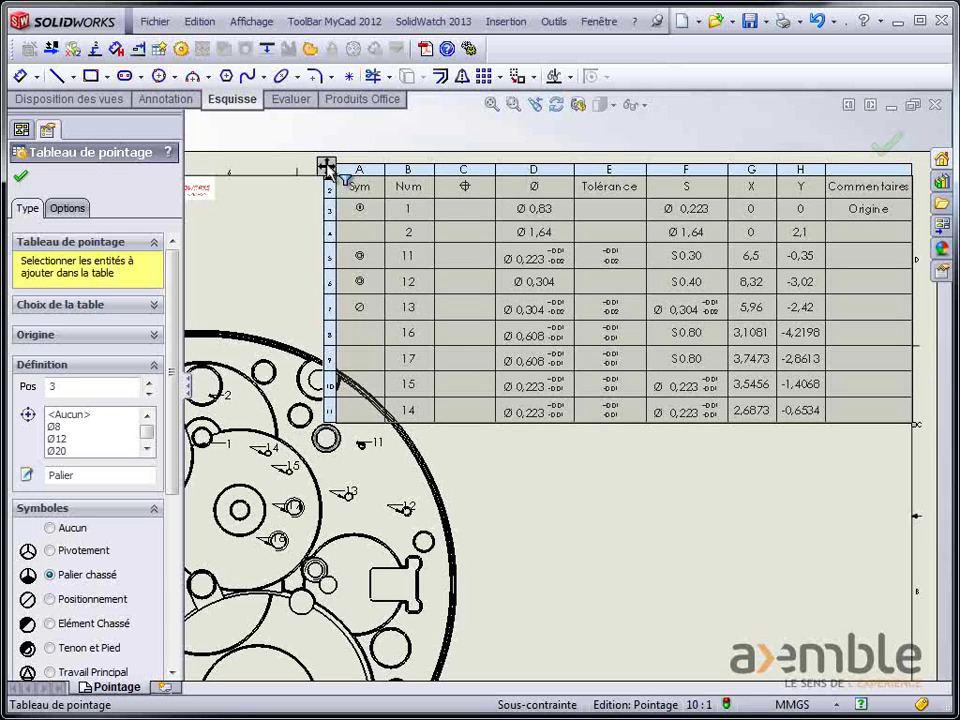
# Delete the whole hole table with Effacer/suppr and confirm, leaving only the watch-plate view
pyautogui.rightClick(327, 168)
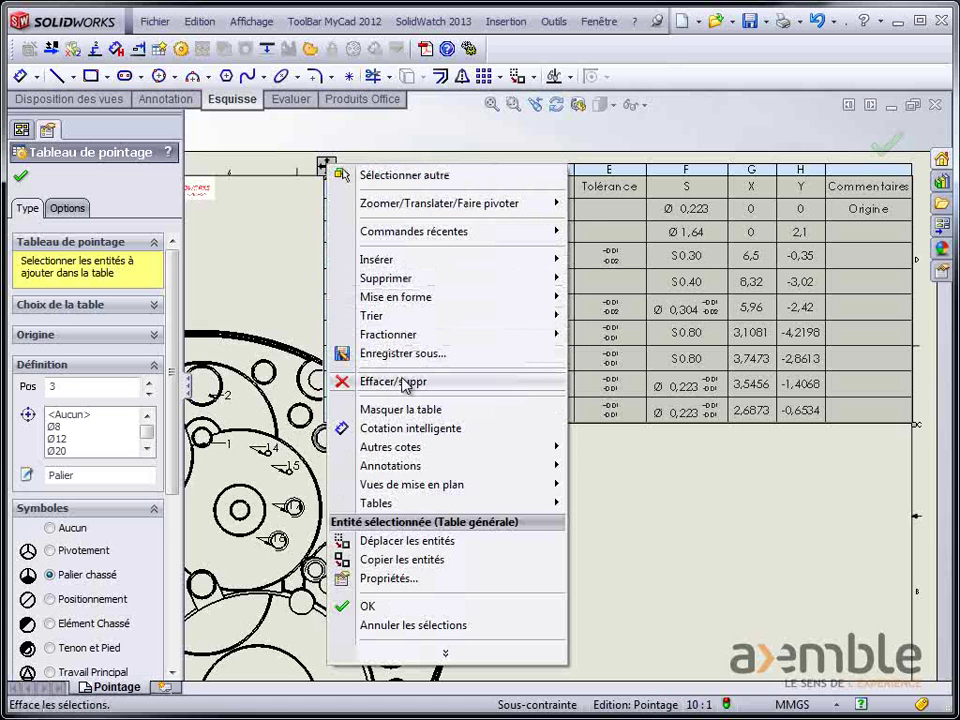
pyautogui.click(402, 381)
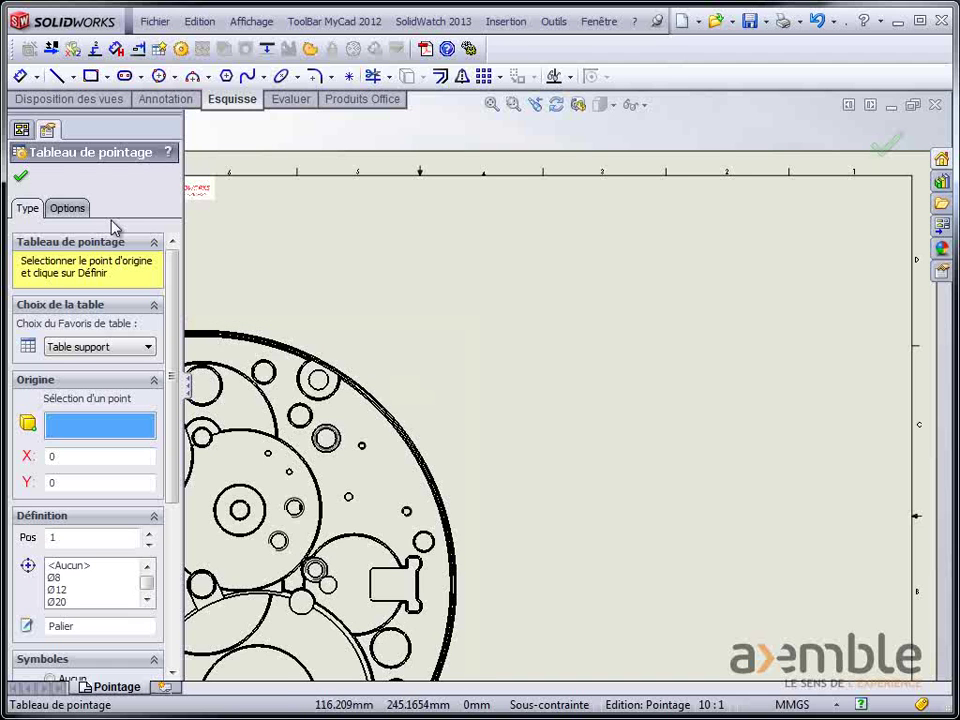
pyautogui.click(20, 177)
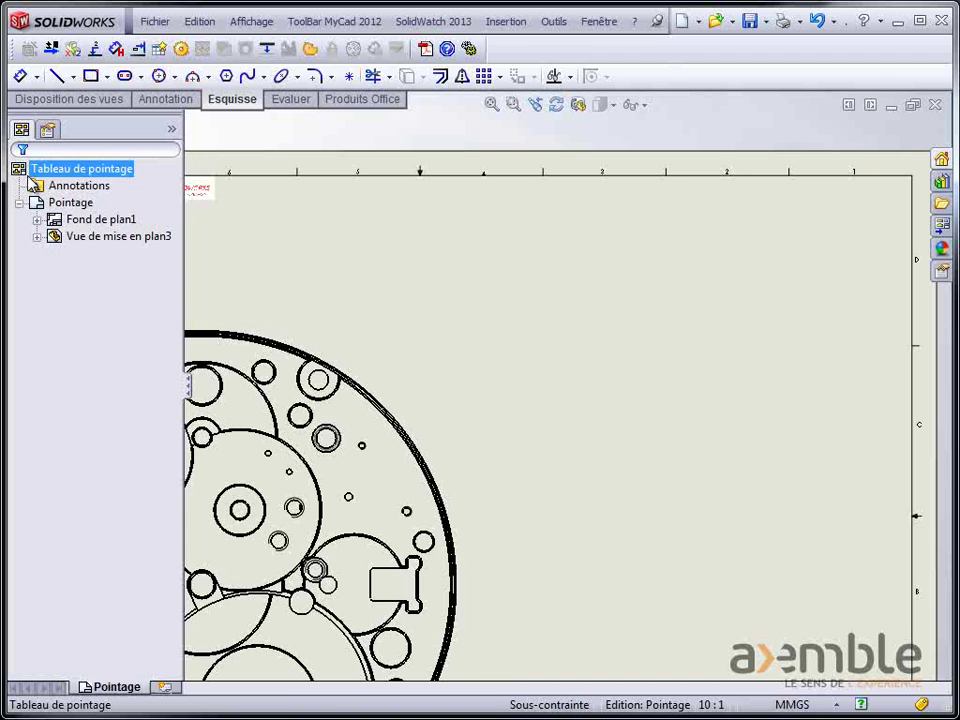